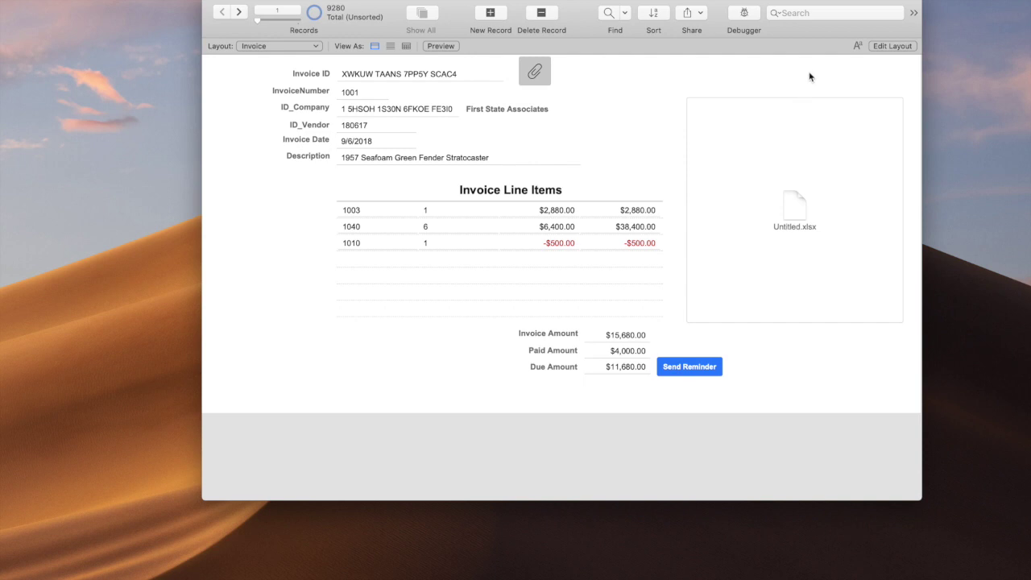
Step: Open the Invoice layout for editing and add a conditional formatting condition to the portal's ID_Product field
key(super+l)
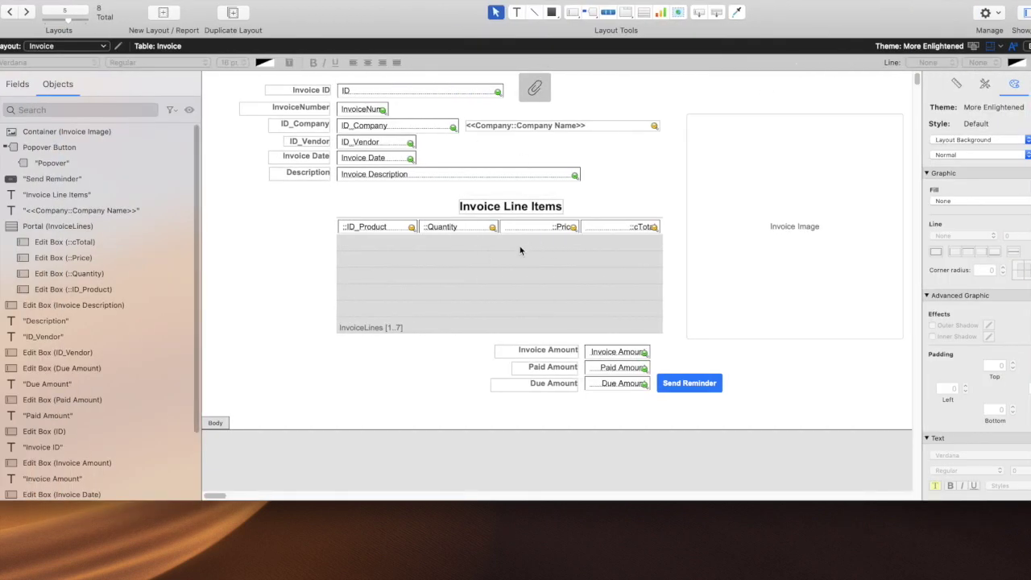
click(388, 228)
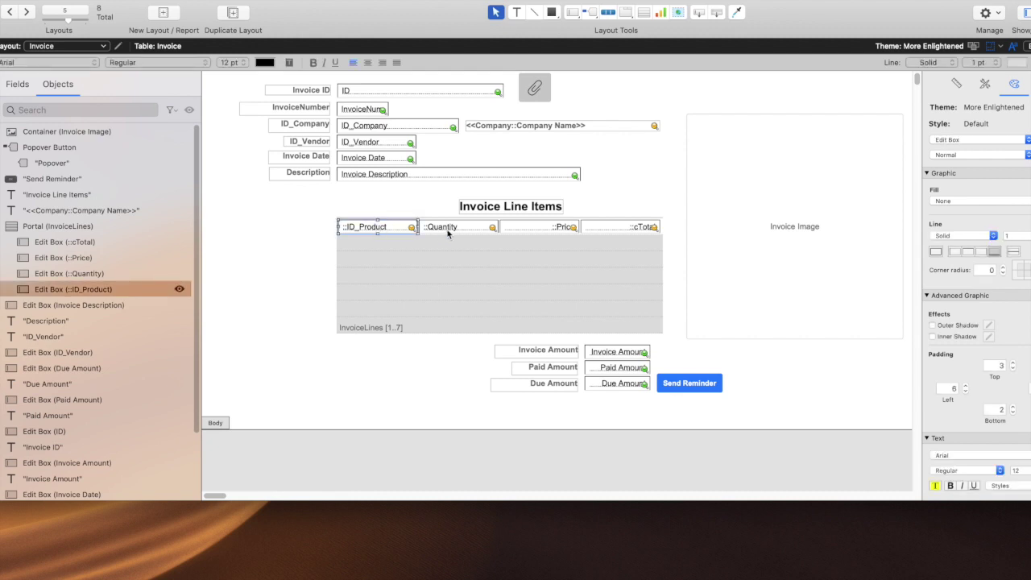
right_click(392, 229)
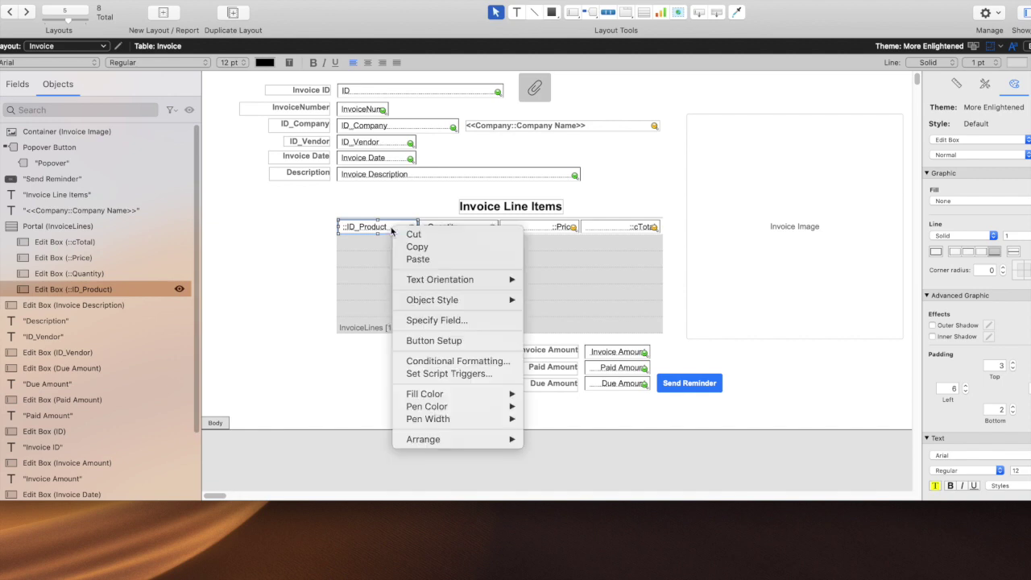
click(459, 363)
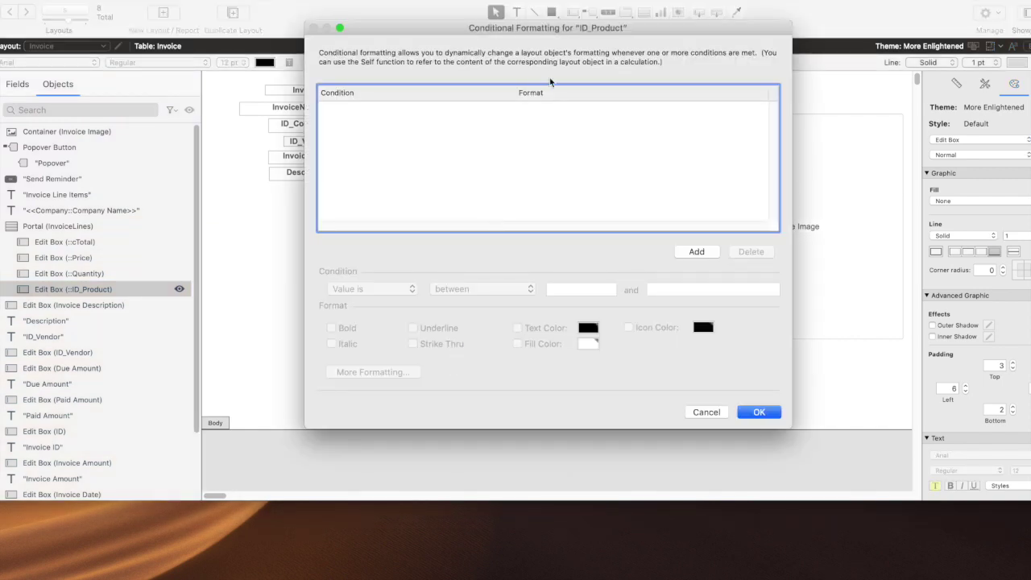
click(684, 252)
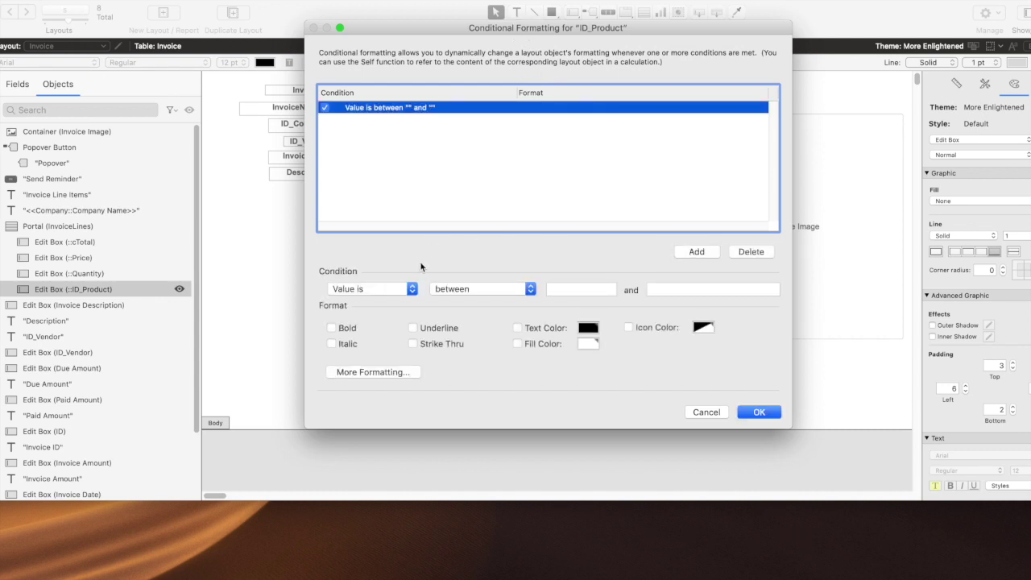
click(413, 290)
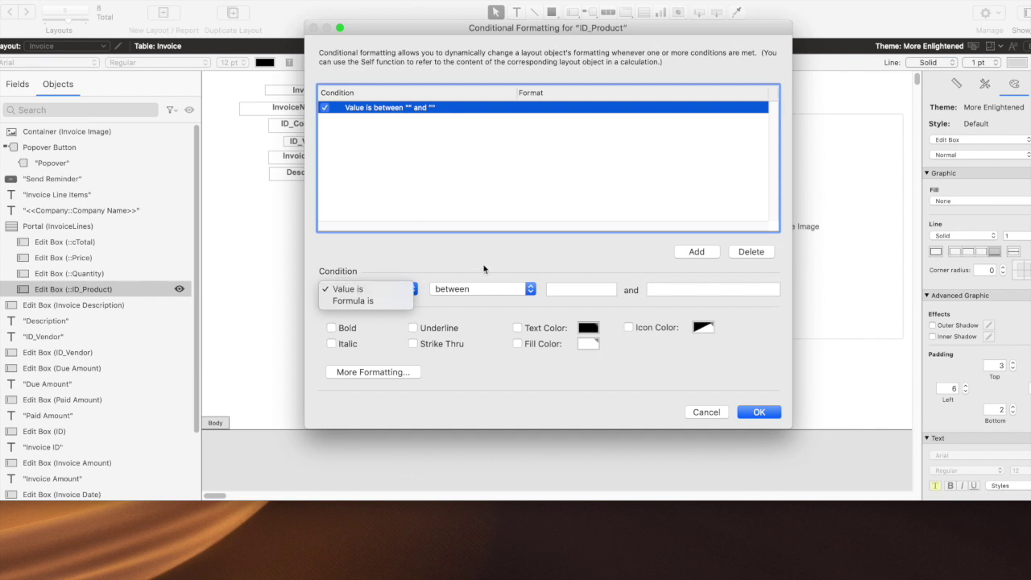
click(391, 302)
click(379, 287)
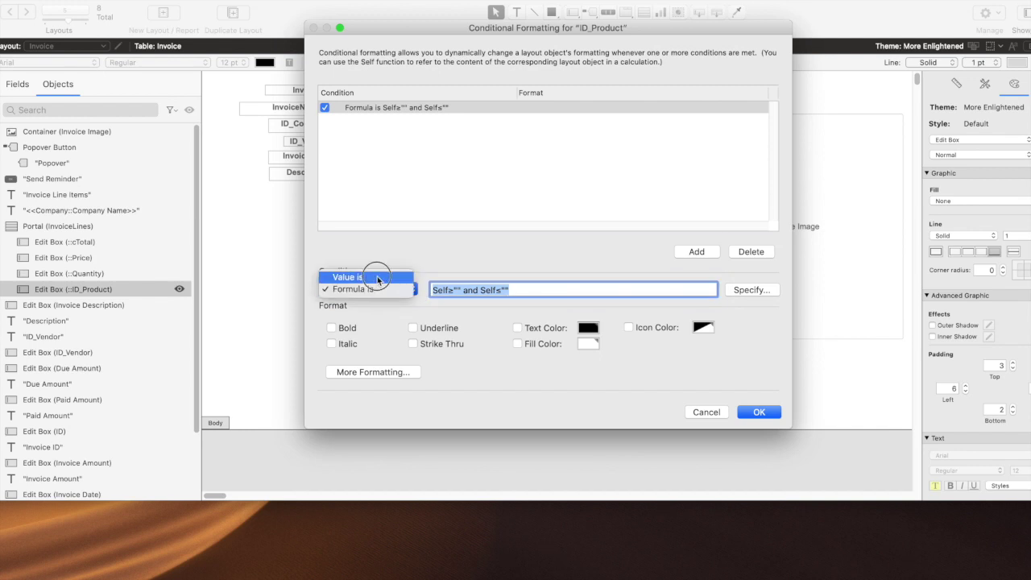
click(372, 273)
click(492, 295)
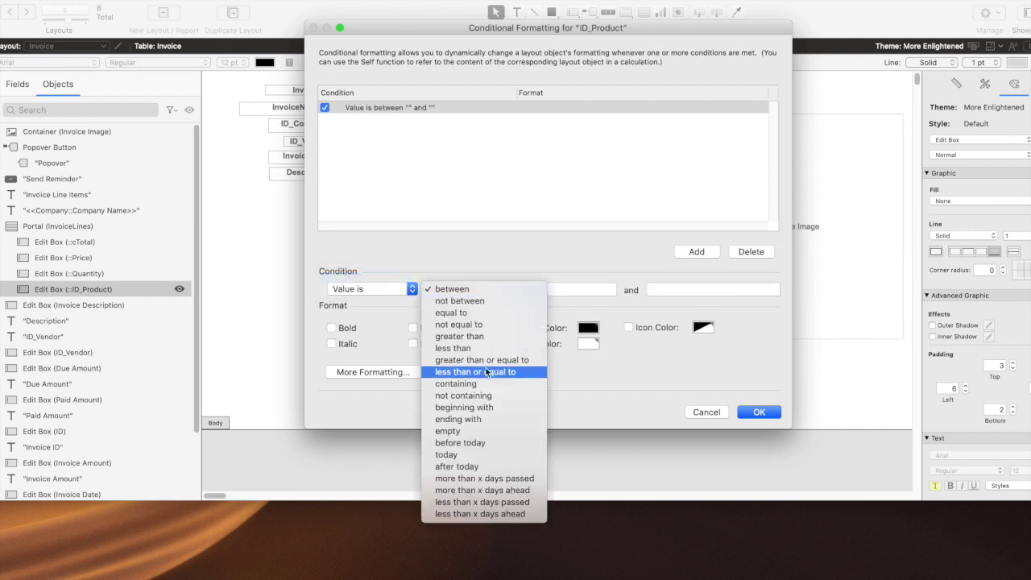
click(393, 262)
Step: Make the ID_Product condition formula-based, with the calculation InvoiceLines::Price < 0
click(373, 288)
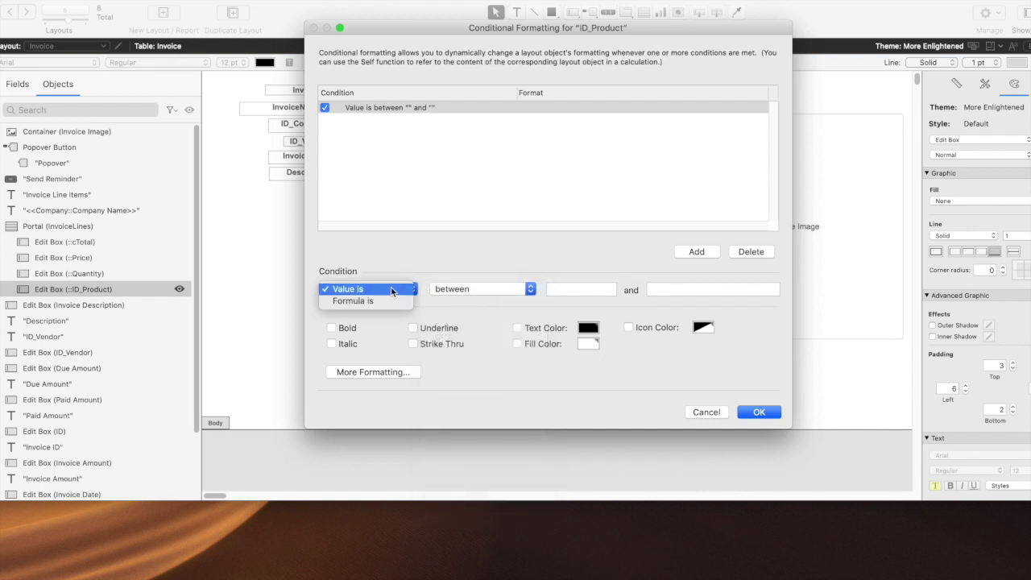
click(372, 302)
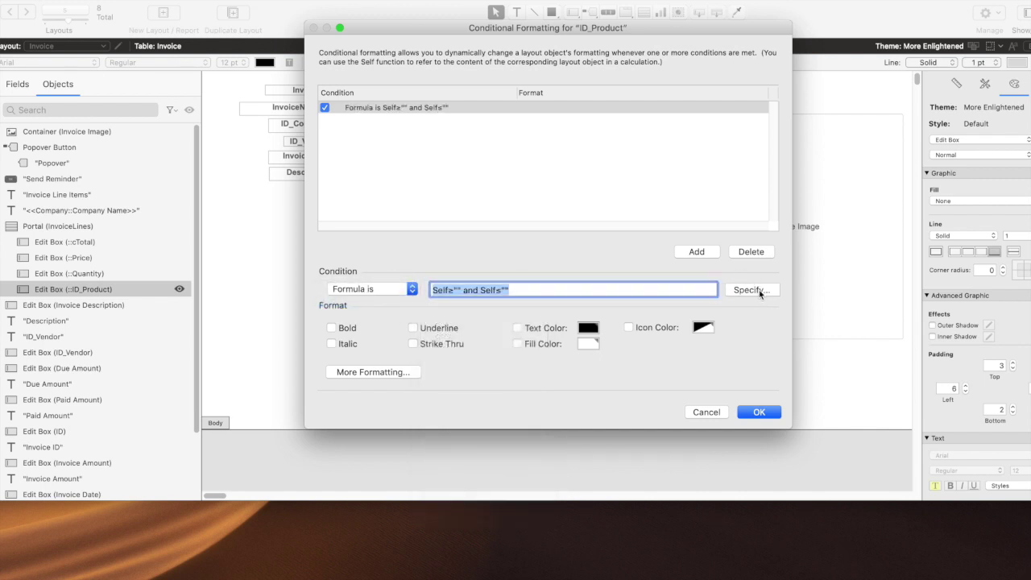
click(757, 292)
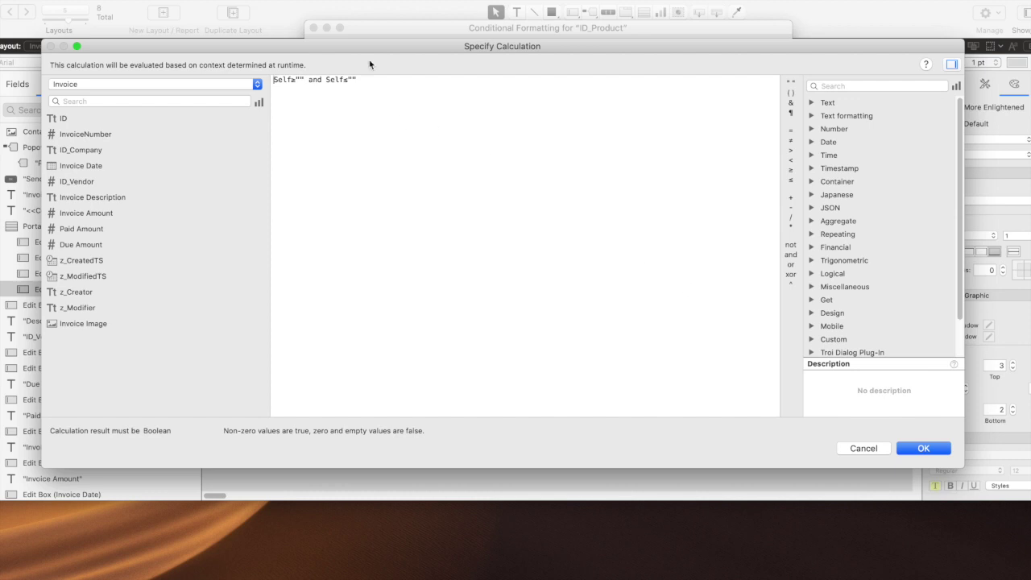
drag(355, 47, 368, 69)
double_click(300, 102)
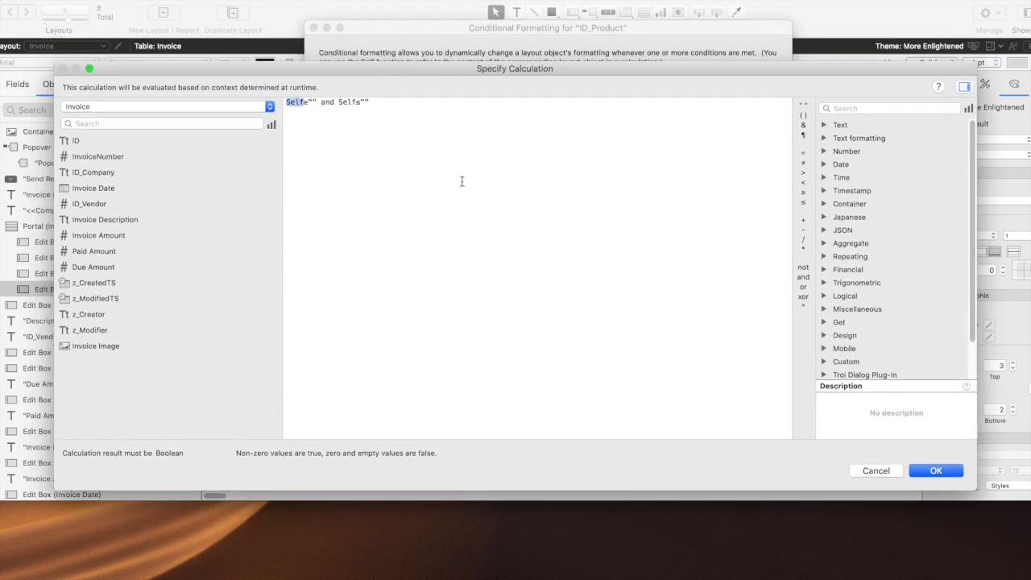
triple_click(295, 101)
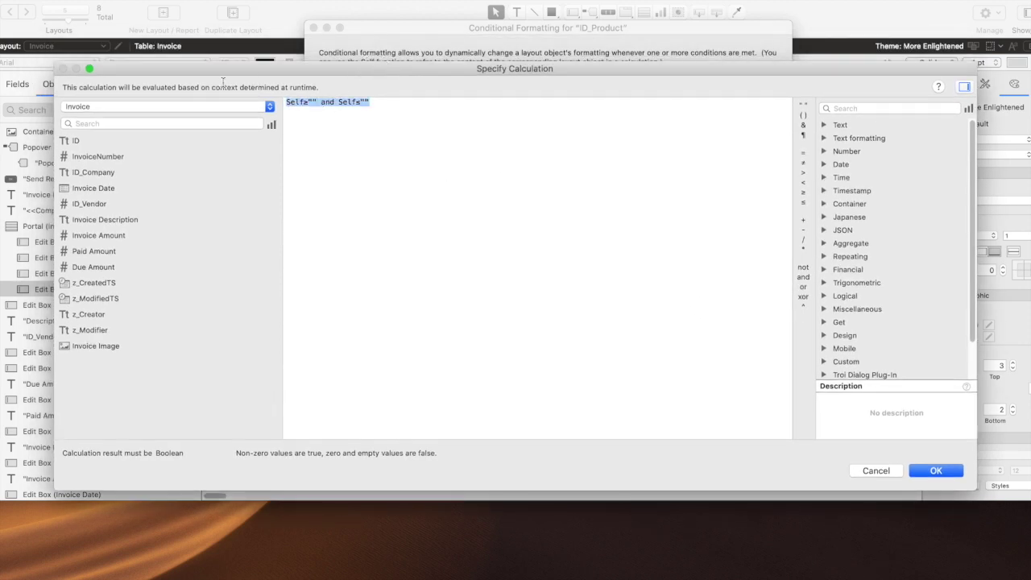
click(173, 106)
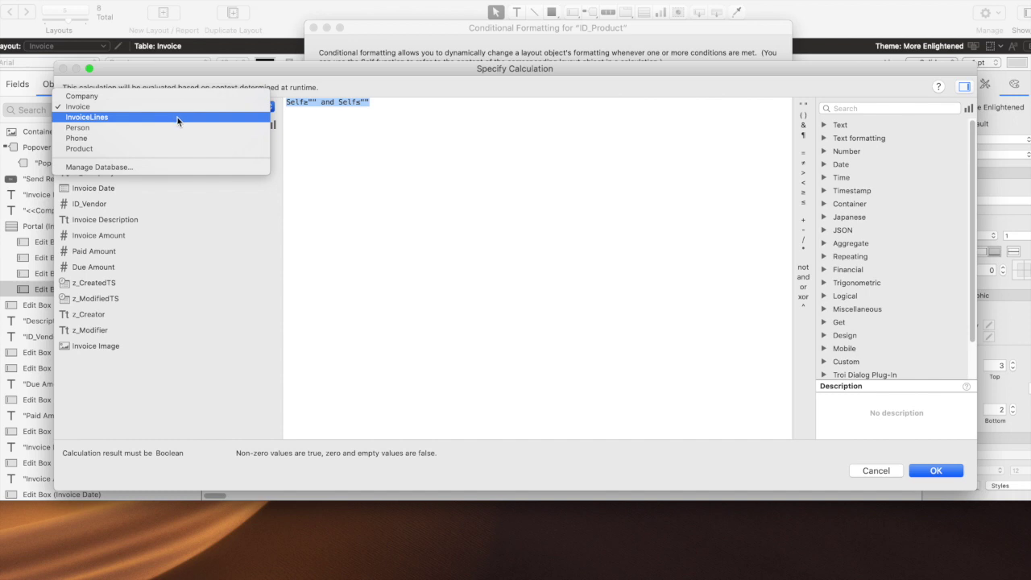
click(173, 118)
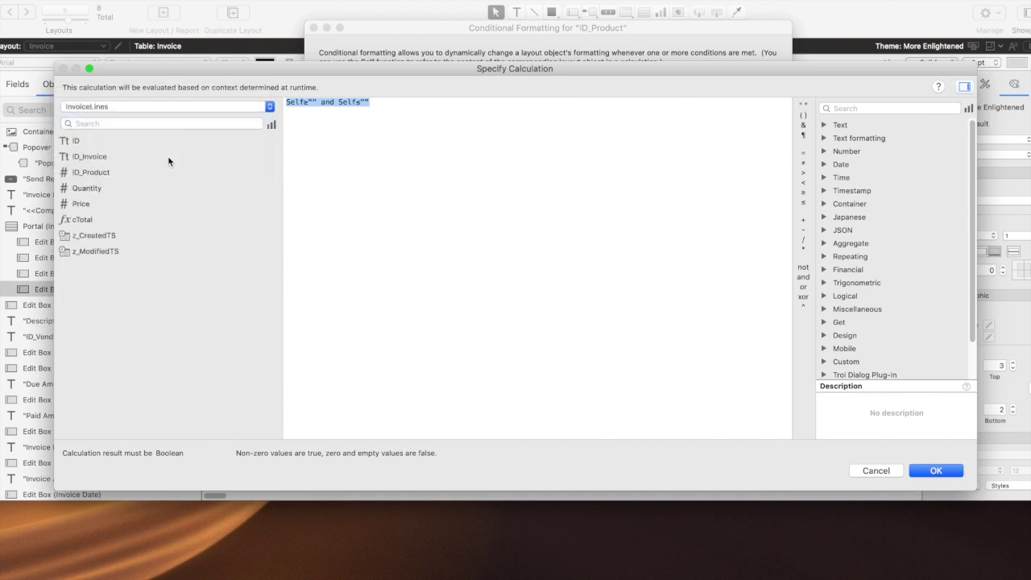
double_click(91, 204)
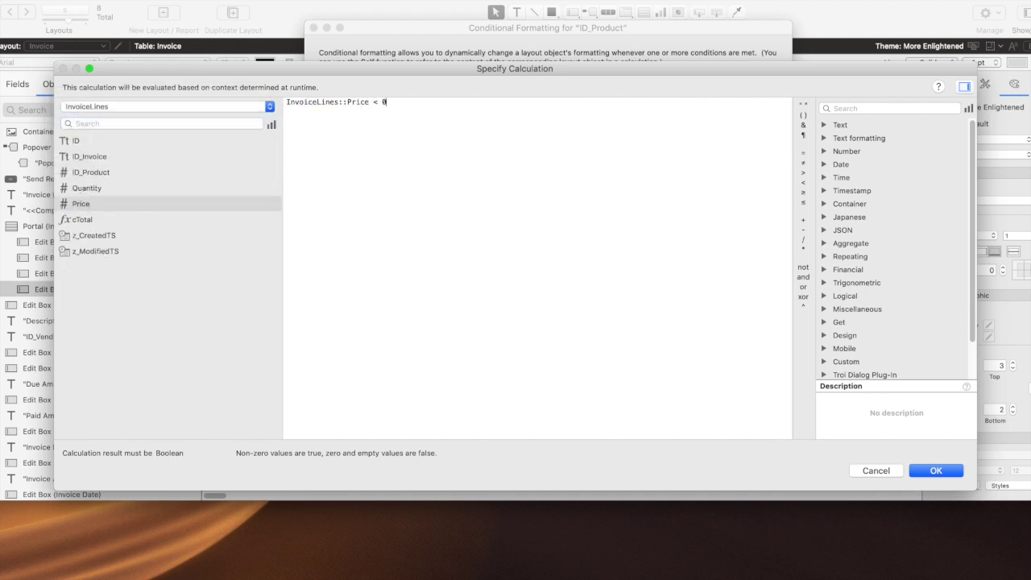
key(Return)
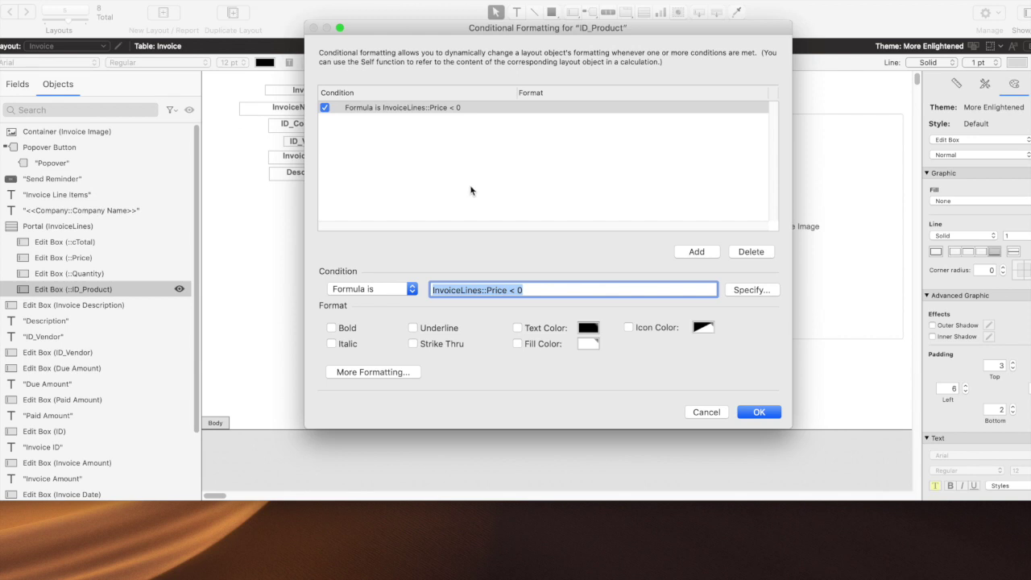
Step: Give the negative-price condition a dark red text color, apply it and view the invoice in Browse mode
click(518, 328)
click(586, 328)
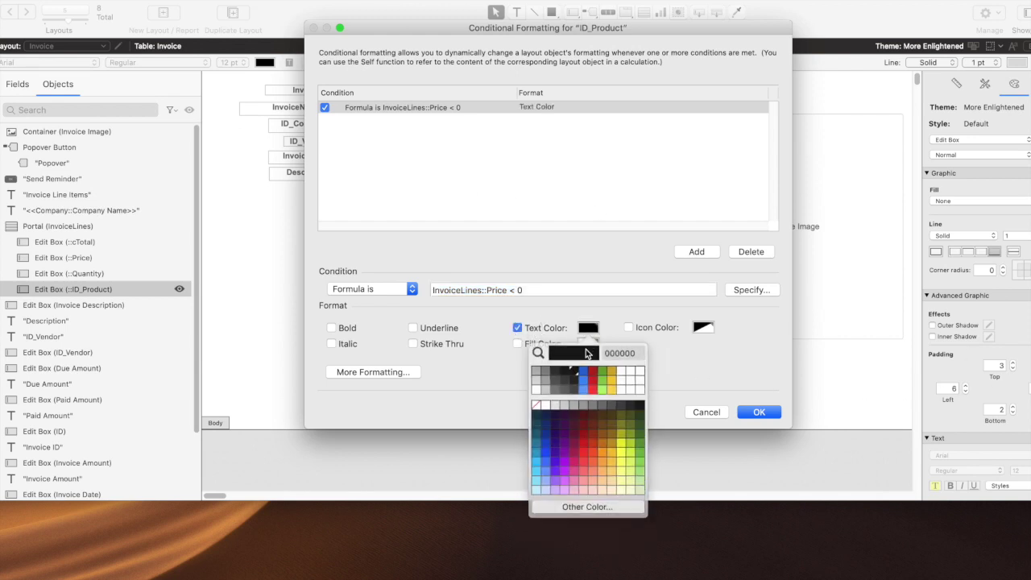
click(583, 434)
click(386, 379)
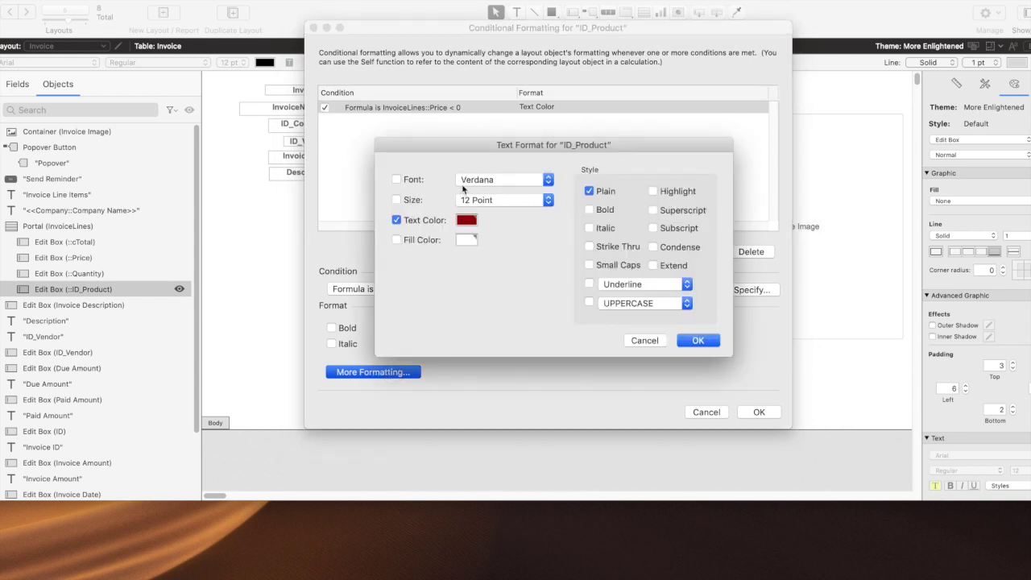
click(643, 342)
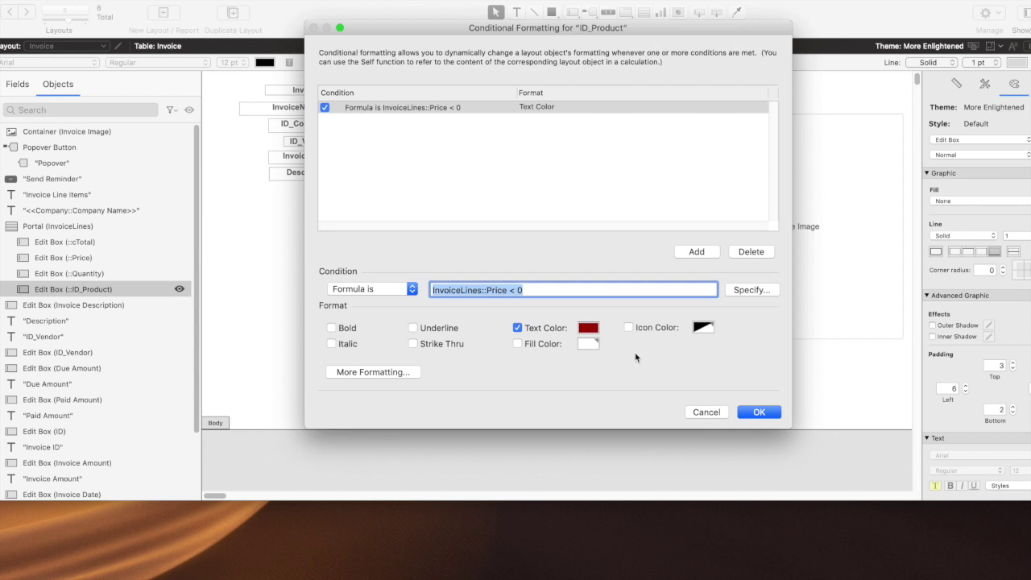
click(760, 413)
key(super+b)
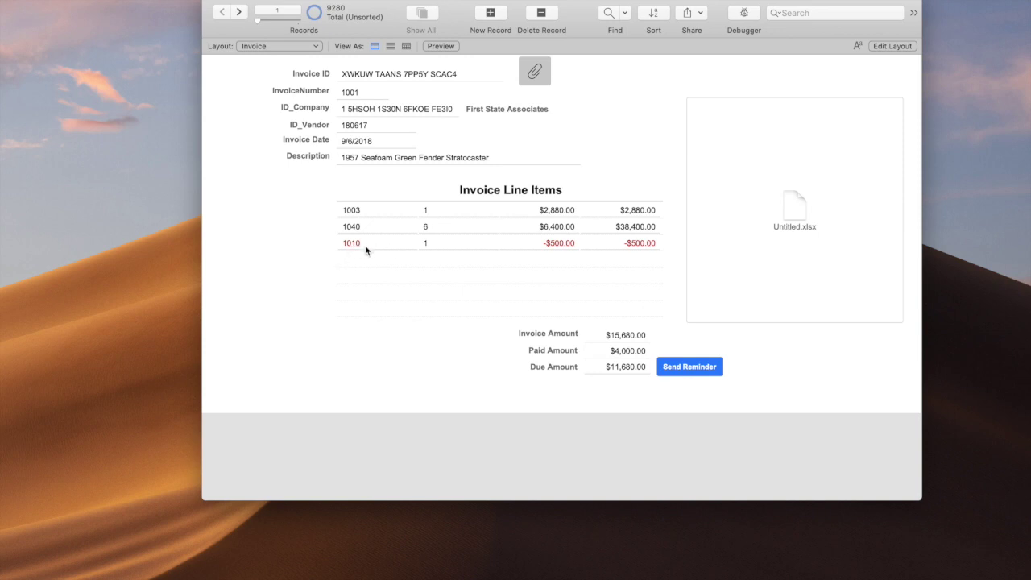
Step: Return to Layout mode and add a second ID_Product formatting condition for values greater than 1
key(super+l)
right_click(368, 228)
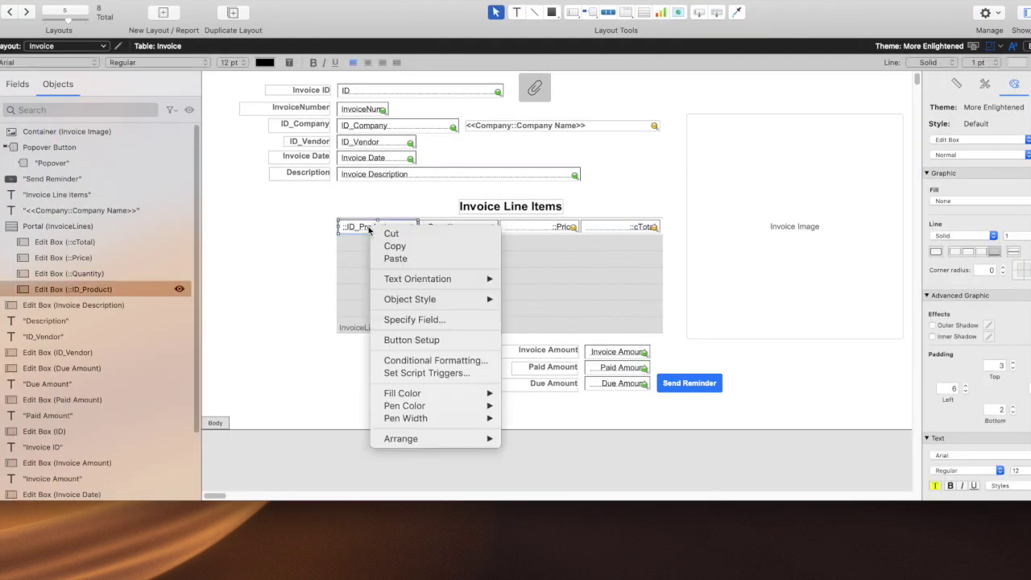
click(471, 364)
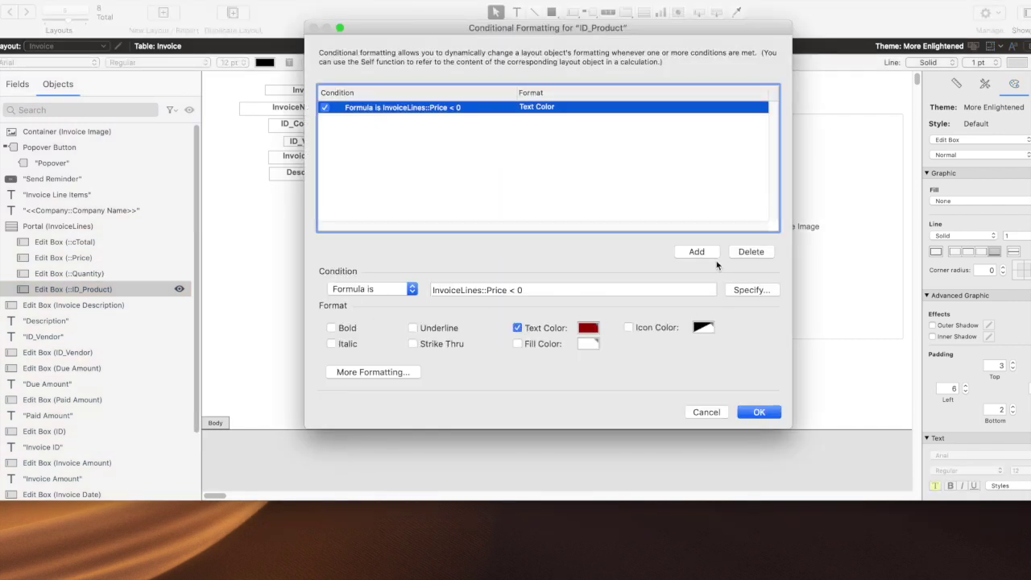
click(697, 252)
click(505, 290)
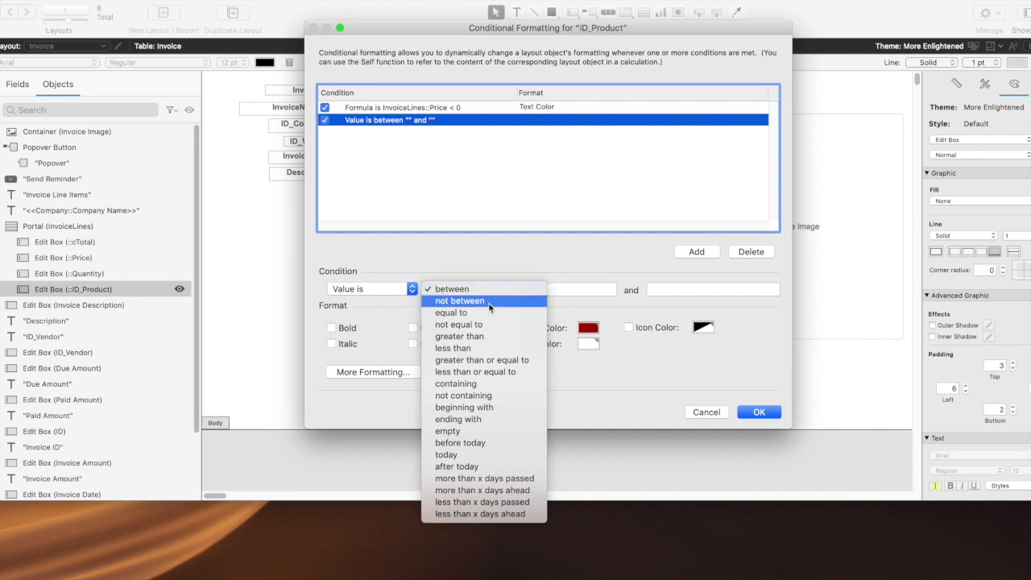
click(488, 336)
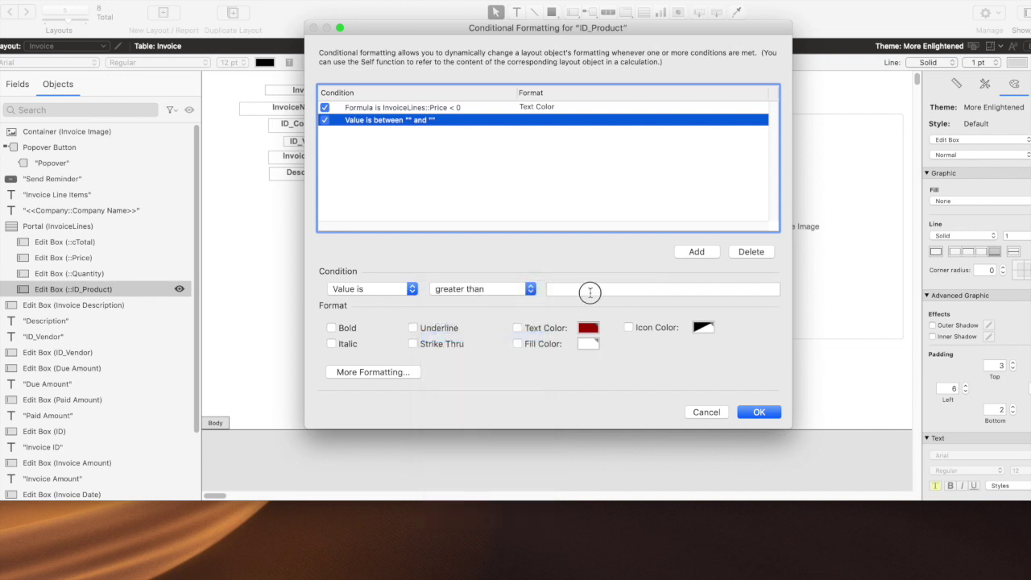
click(590, 292)
text(1)
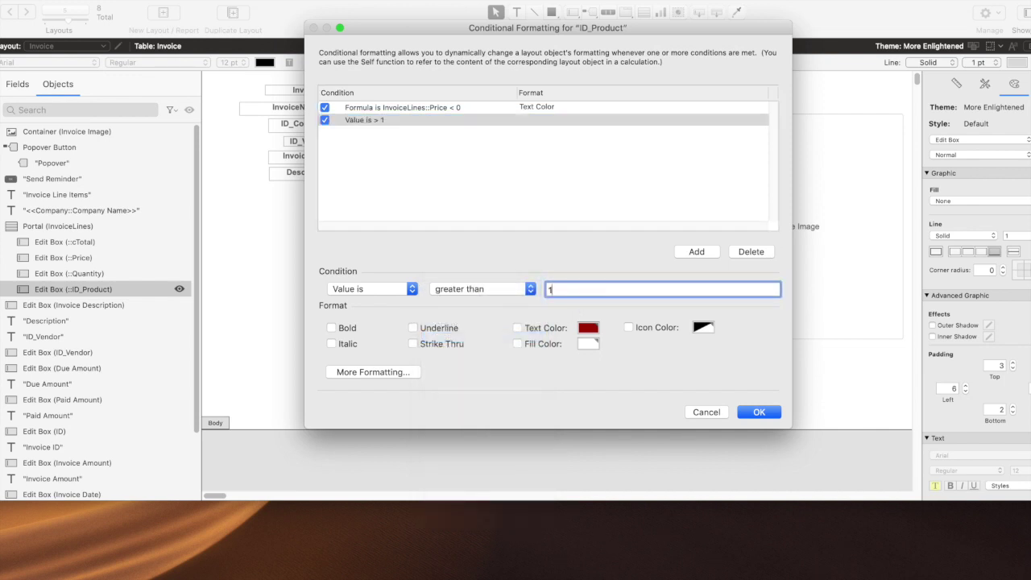
Step: Format the greater-than-1 condition as bold and italic, apply it and view the invoice in Browse mode
click(348, 329)
click(331, 344)
click(759, 411)
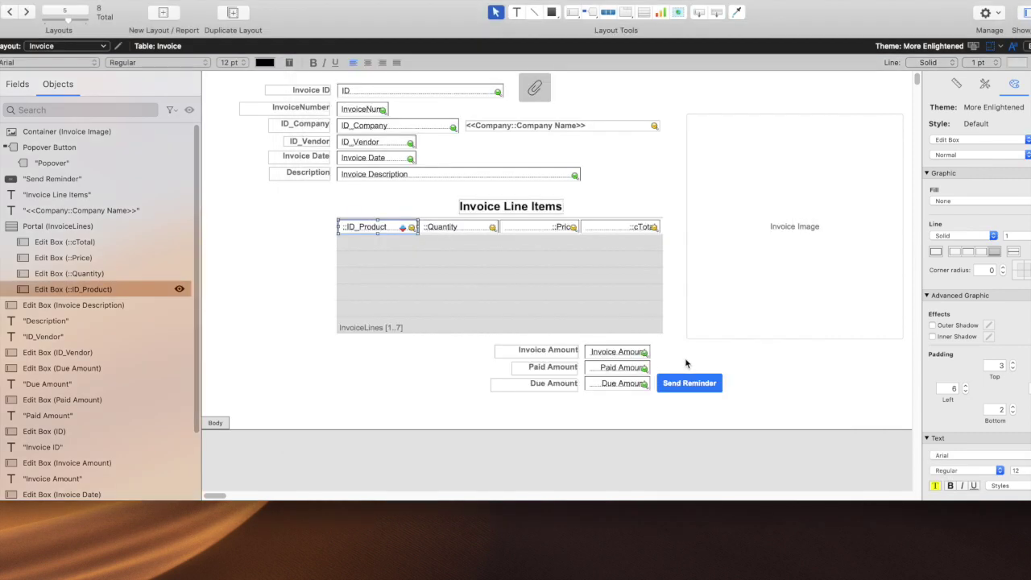
key(super+b)
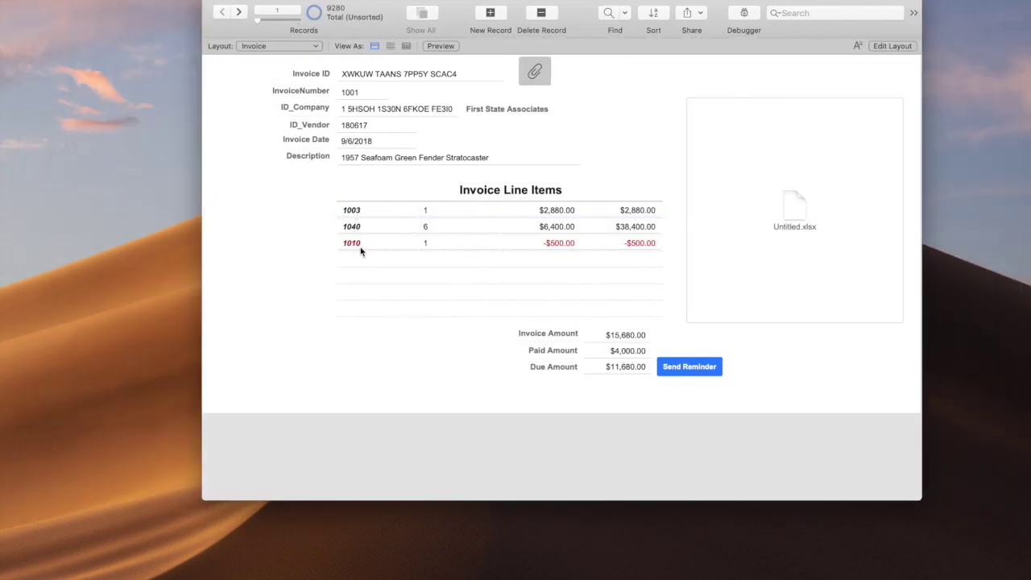
Step: Back in Layout mode, add a blue text color to the ID_Product field's greater-than-1 formatting condition
key(super+l)
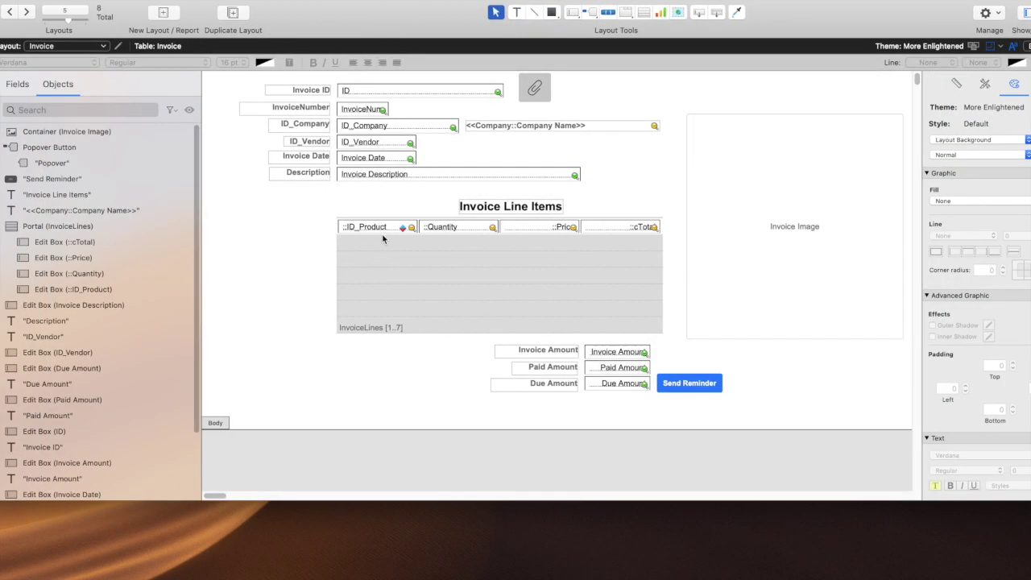
right_click(376, 229)
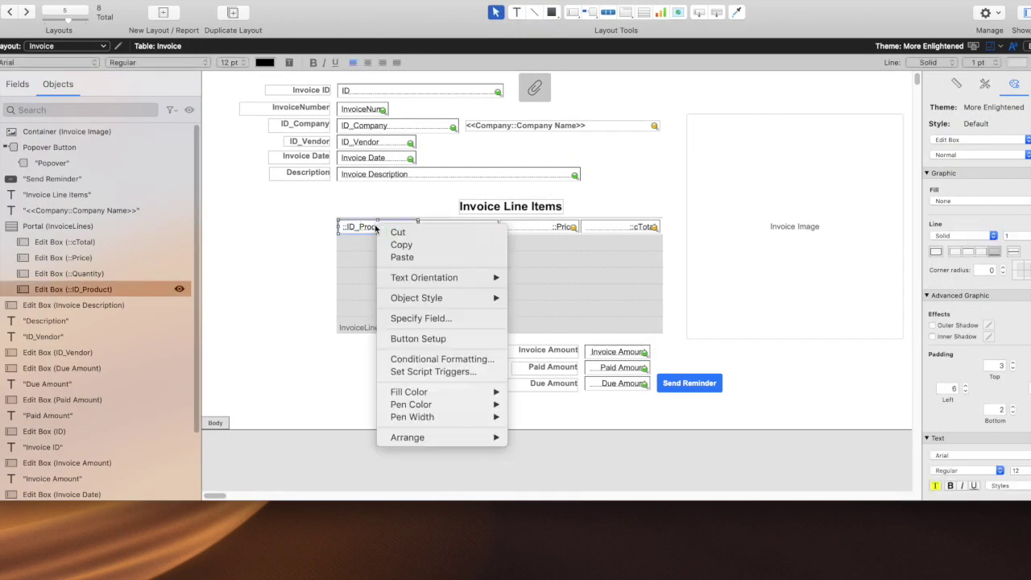
click(432, 359)
click(352, 121)
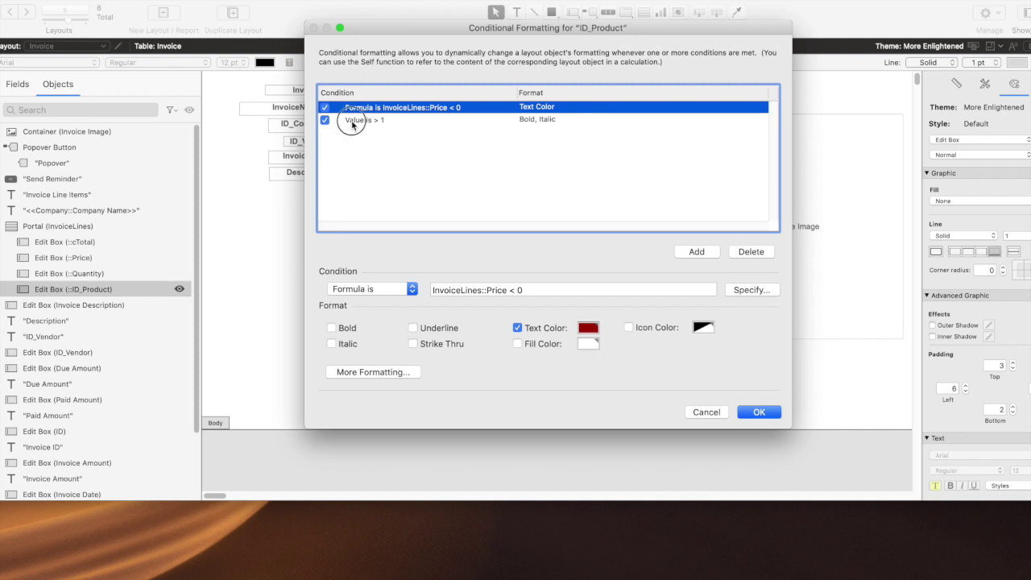
click(517, 328)
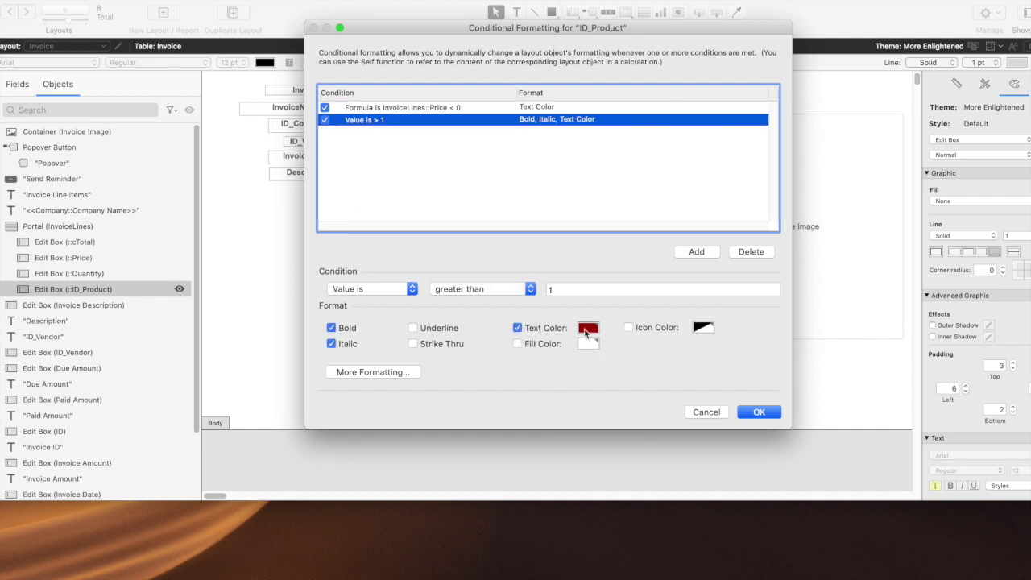
click(588, 328)
click(552, 467)
Step: Compare the two ID_Product conditions, apply the conditional formatting and view the invoice in Browse mode
click(380, 108)
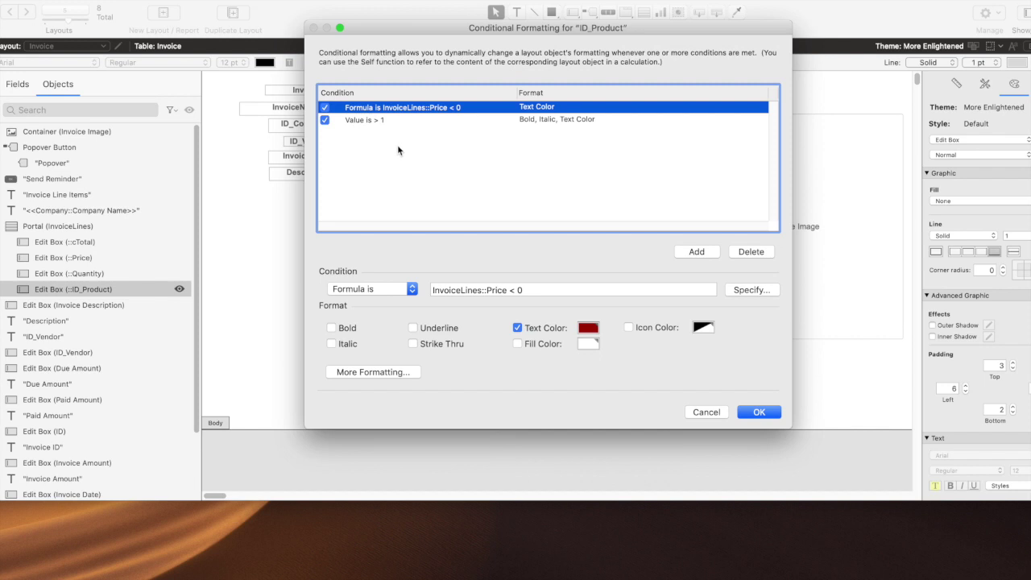
click(357, 121)
click(761, 413)
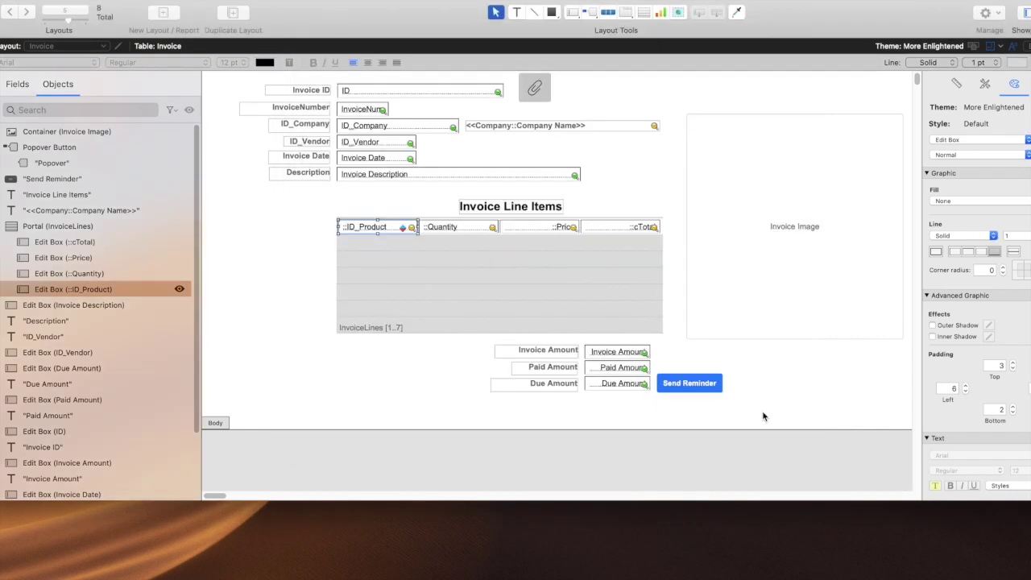
key(super+b)
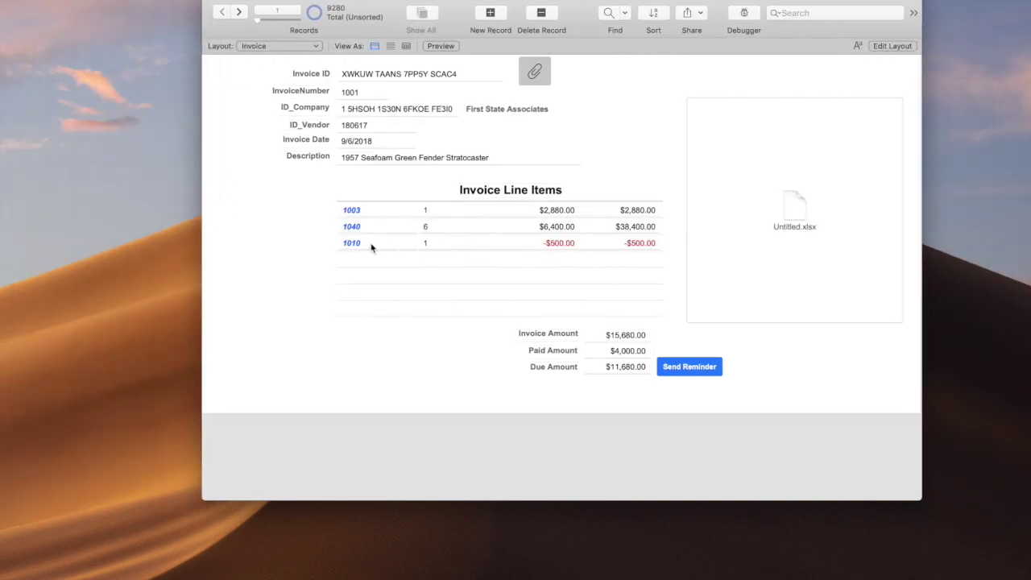
Step: Return to Layout mode and give the Description label a conditional formatting formula of Invoice::Due Amount > 0
key(super+l)
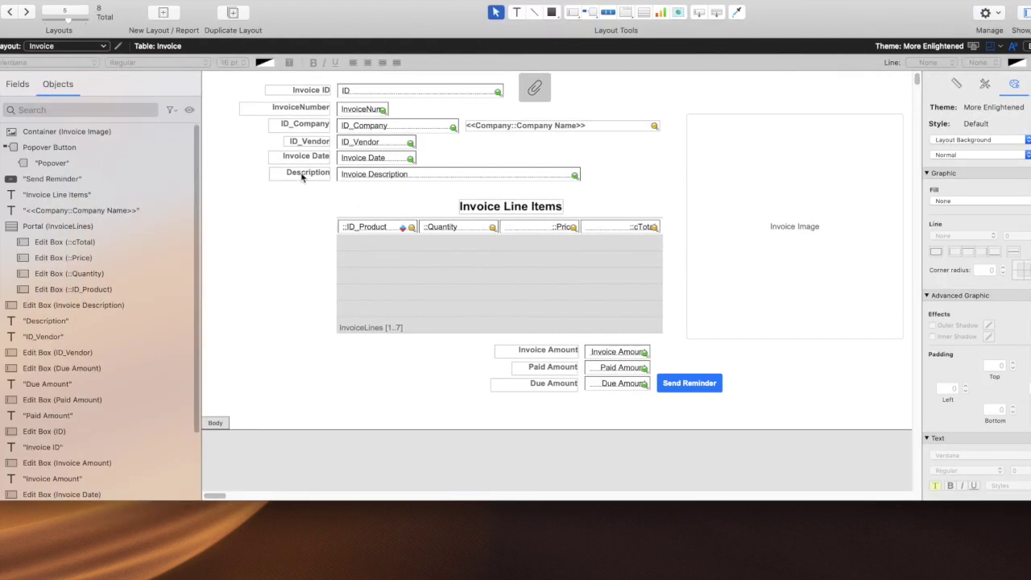
click(303, 178)
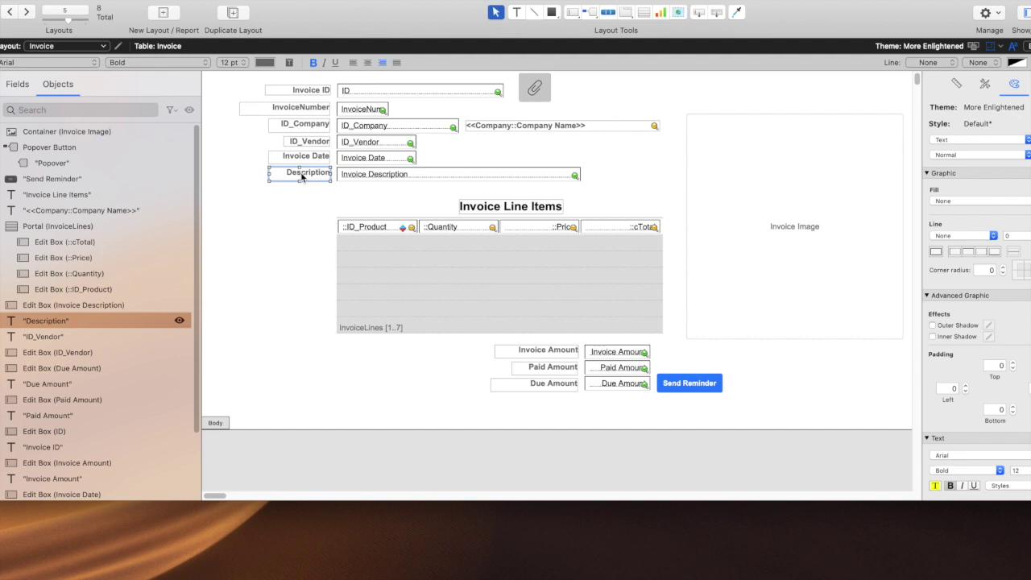
right_click(302, 177)
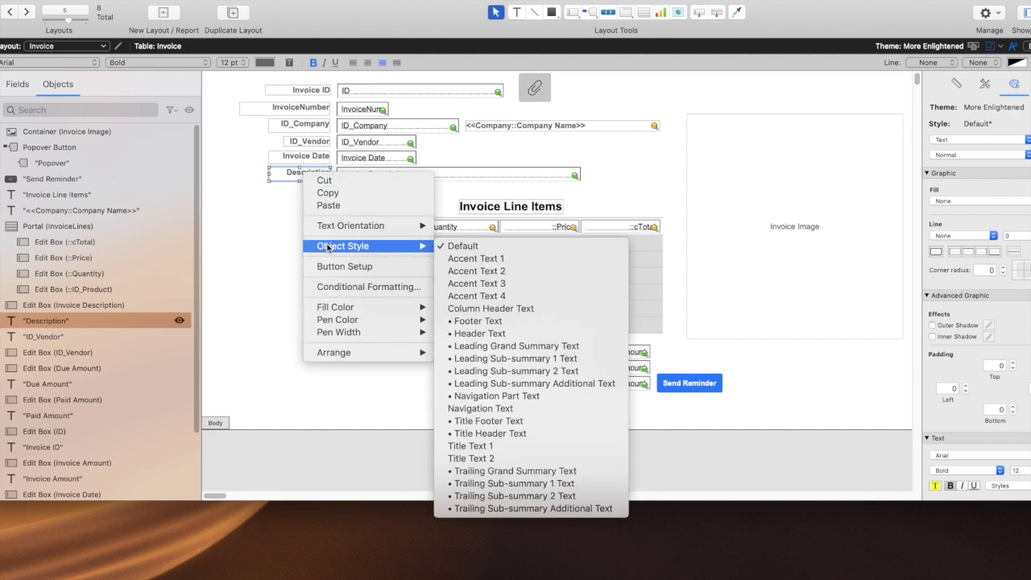
click(357, 288)
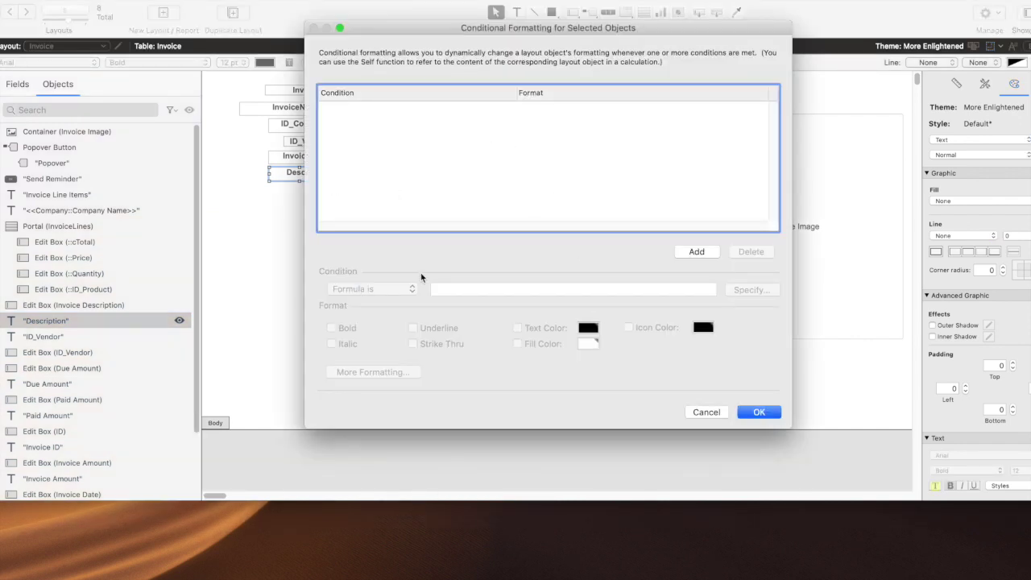
click(694, 252)
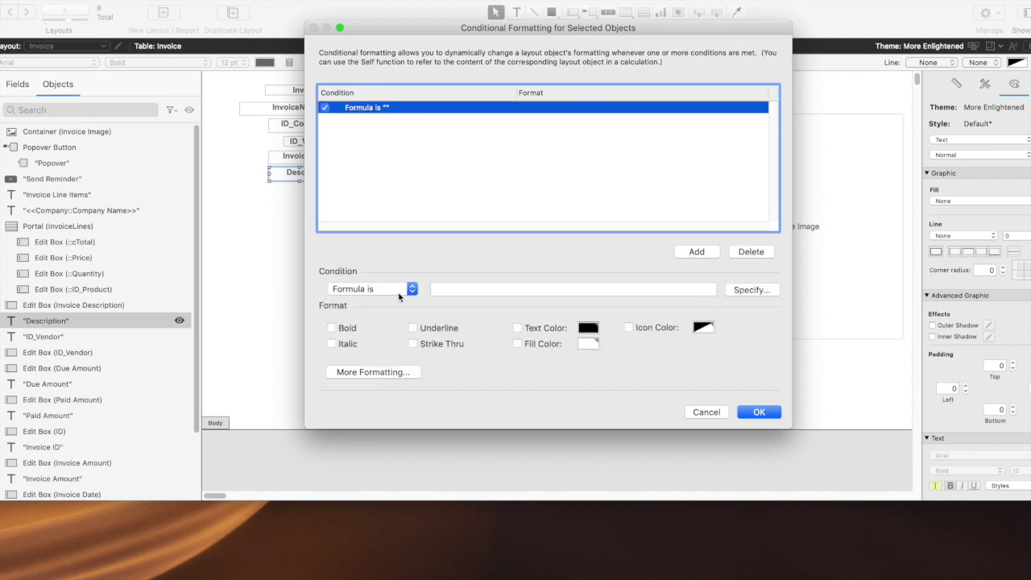
key(Return)
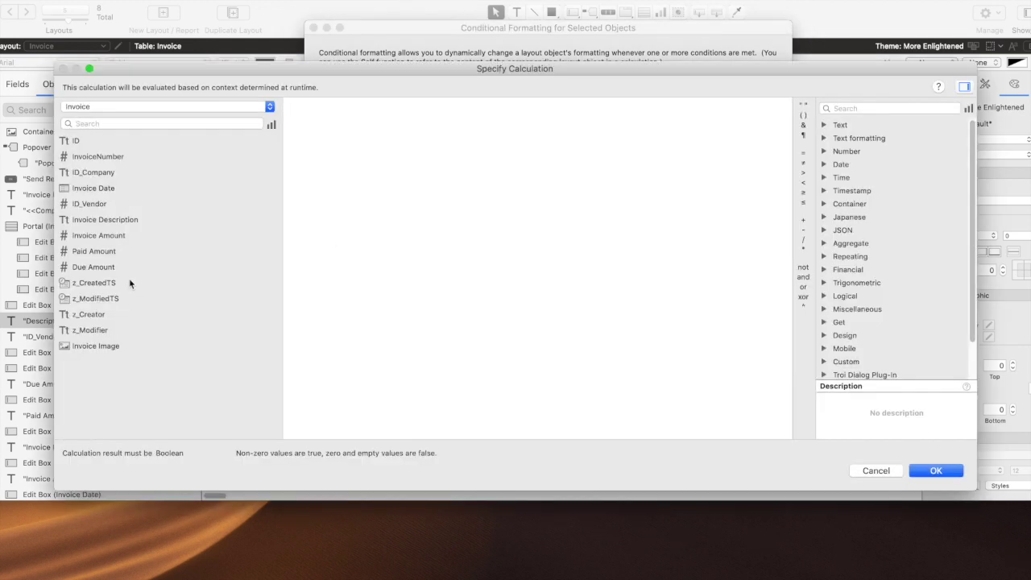
double_click(93, 266)
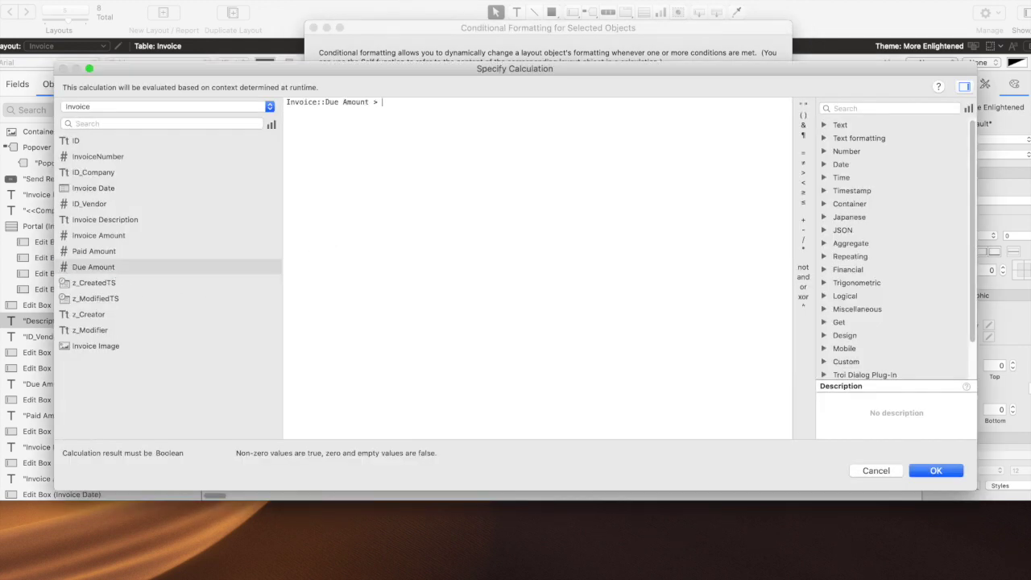
click(939, 469)
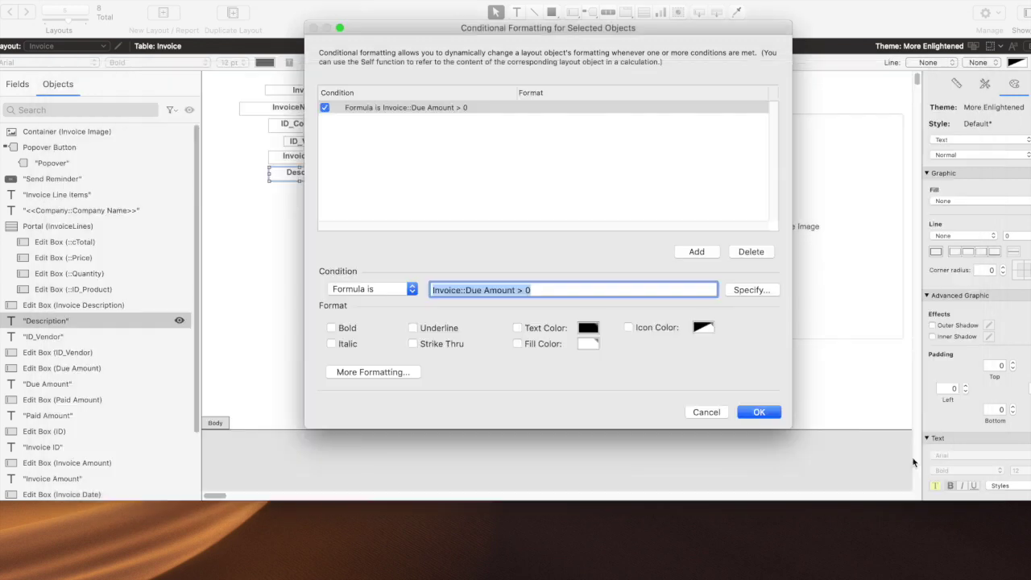
Step: Format the Description label's condition as bold with red text, apply it and view the invoice in Browse mode
click(339, 328)
click(587, 328)
click(583, 440)
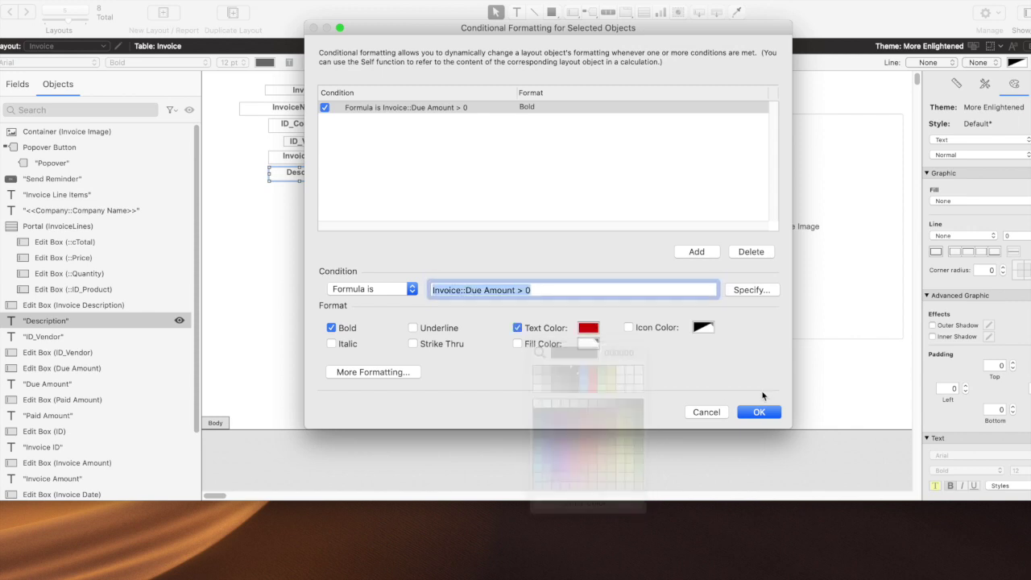
click(758, 412)
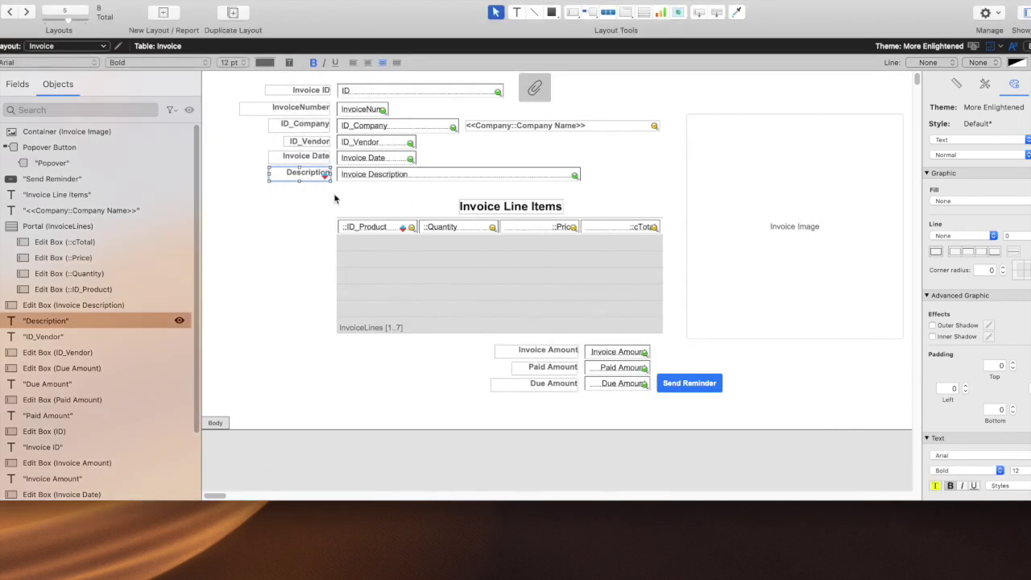
key(super+b)
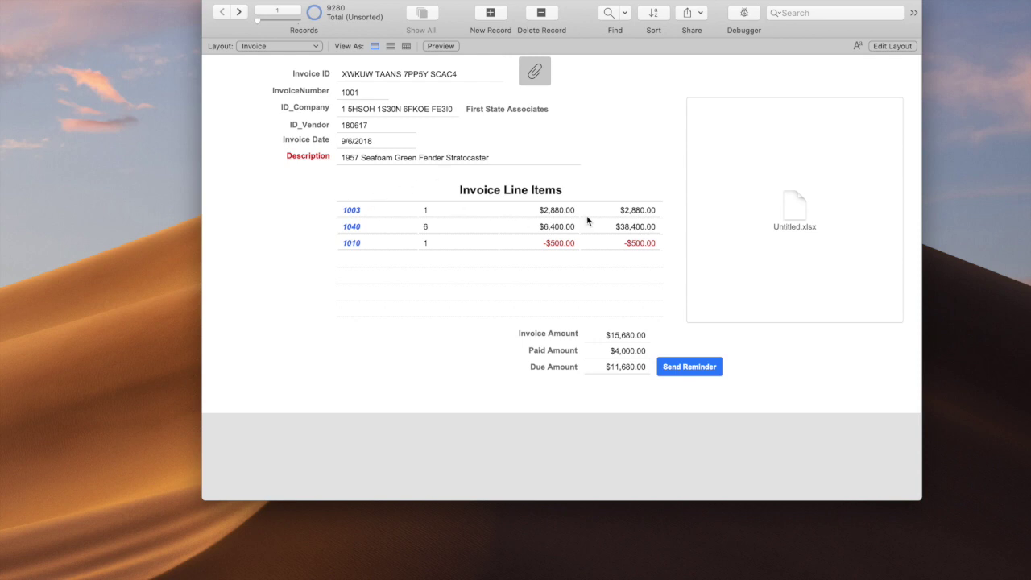
Step: Back in Layout mode, move the Invoice Image container into the paperclip button's popover and close the popover
key(super+l)
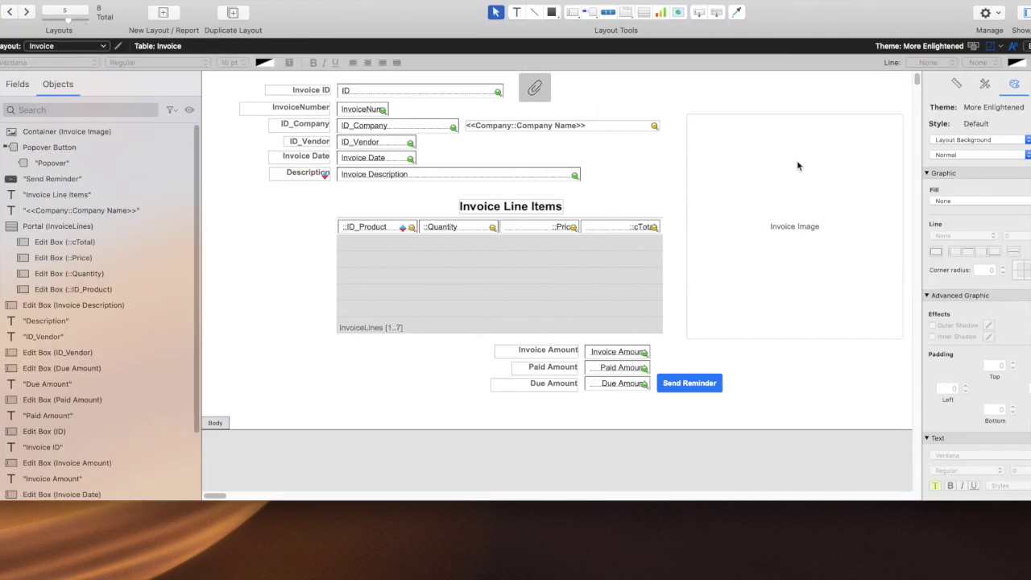
click(536, 88)
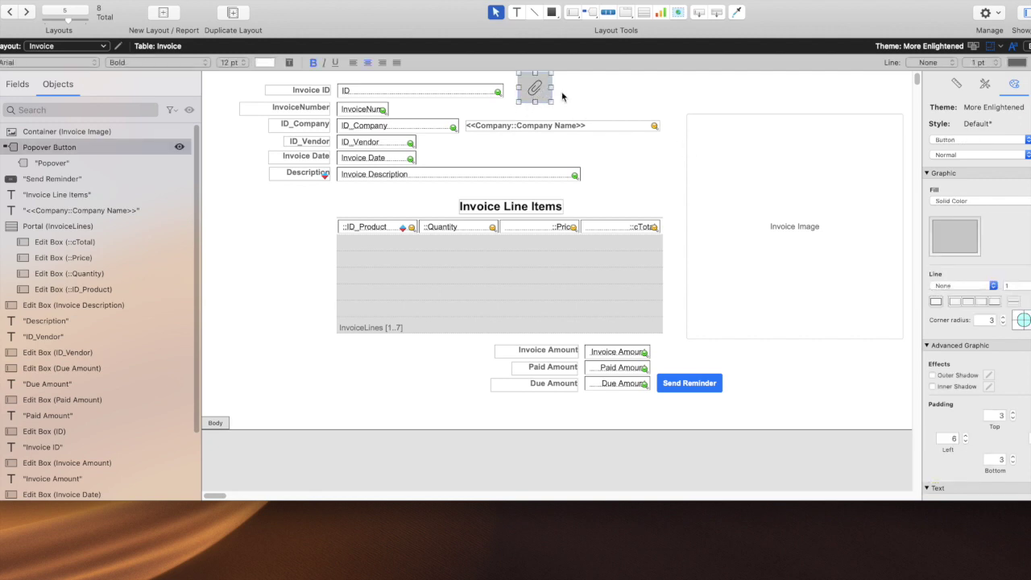
double_click(538, 91)
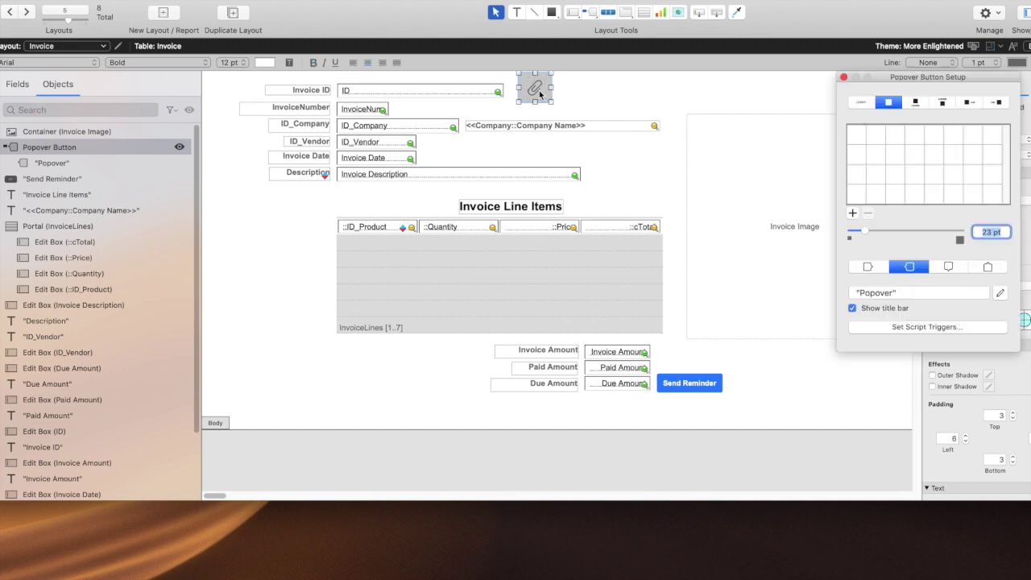
click(812, 302)
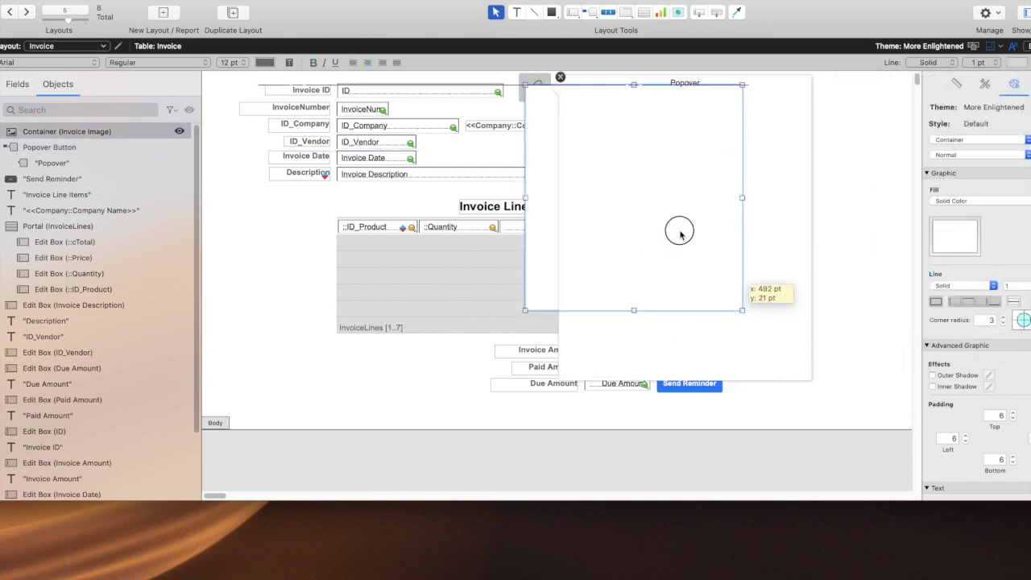
drag(680, 234, 710, 283)
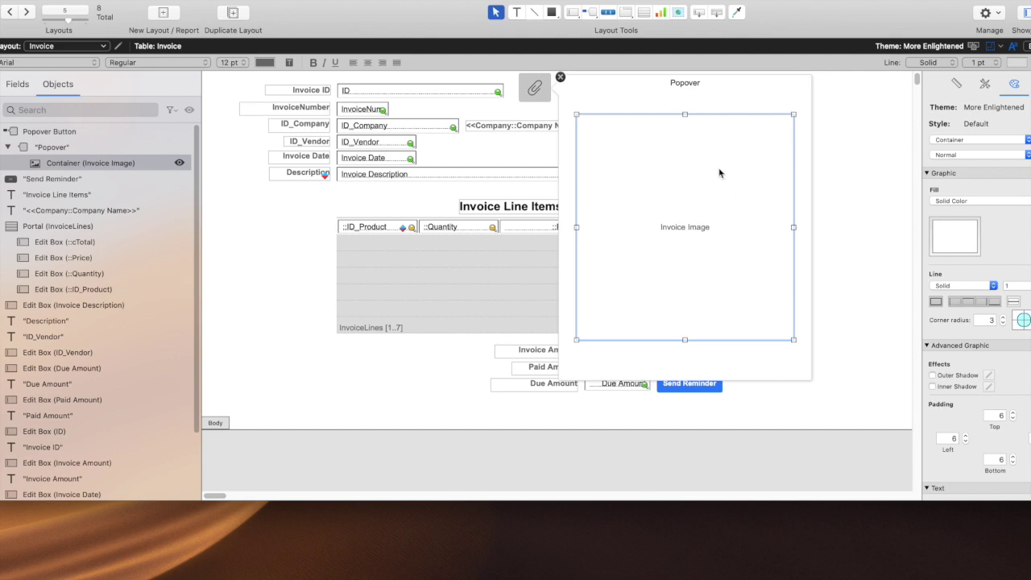
click(730, 105)
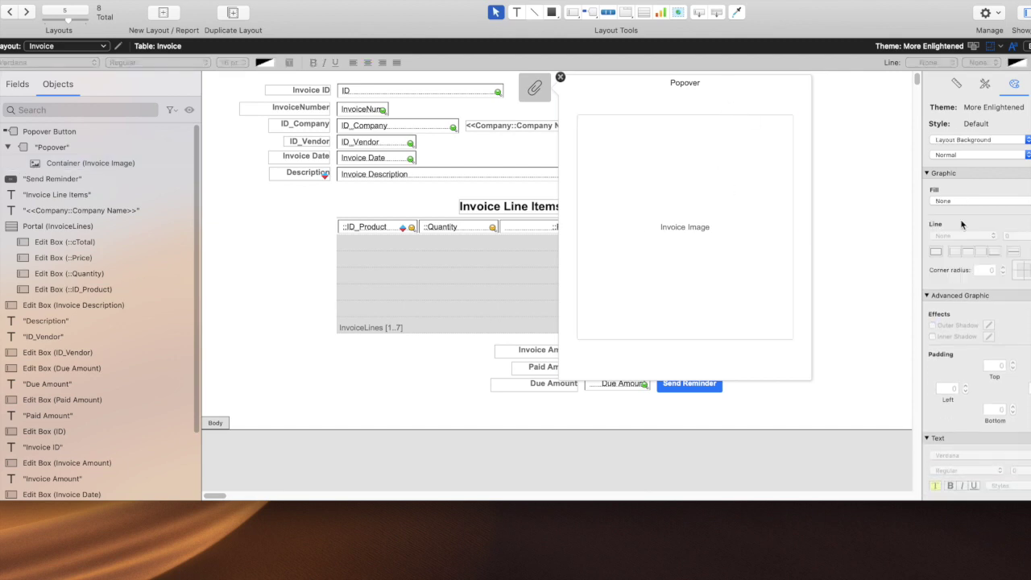
click(561, 78)
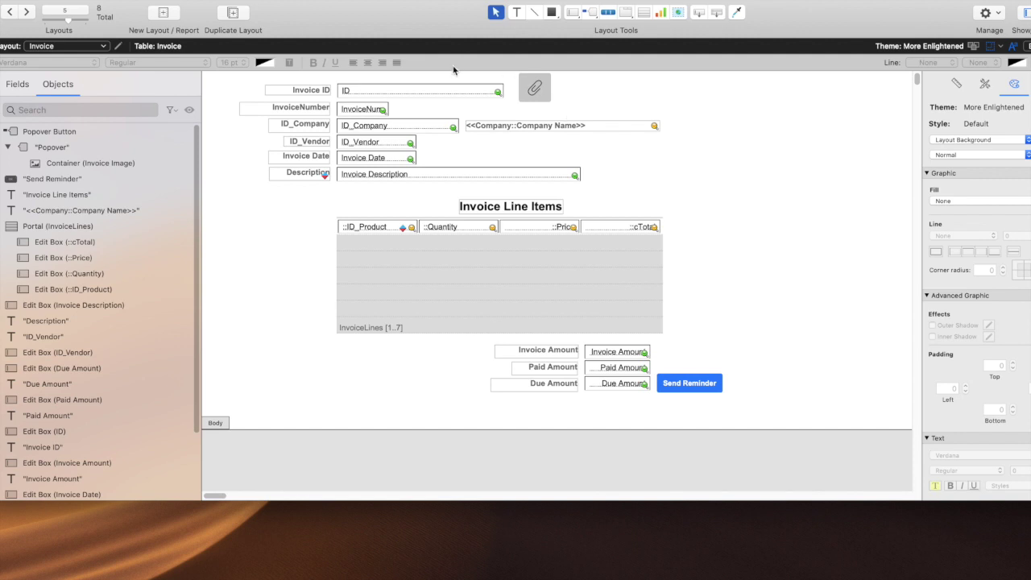
Step: Add a conditional formatting formula of not IsEmpty ( Invoice::Invoice Image ) to the paperclip popover button
click(537, 99)
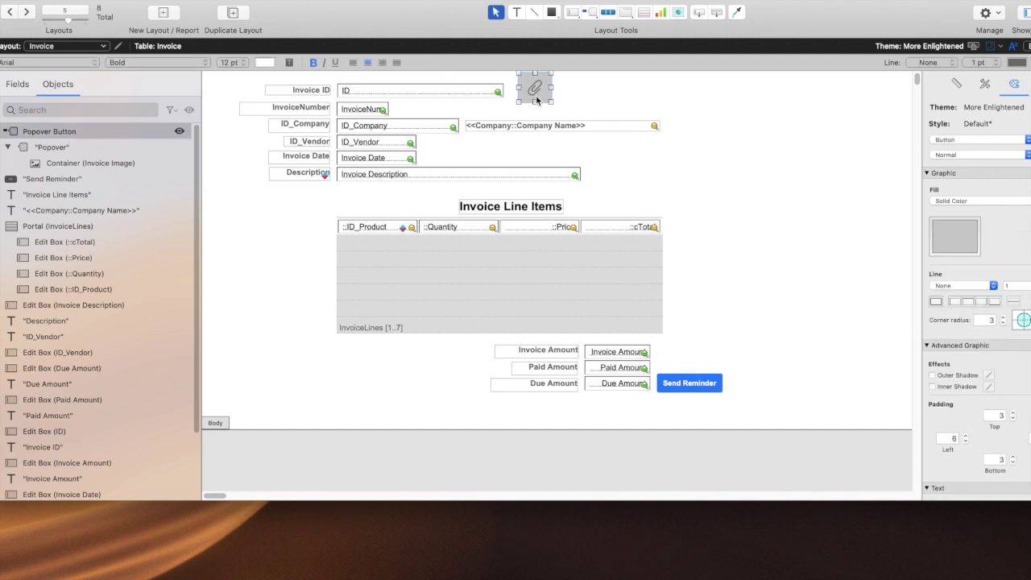
right_click(536, 100)
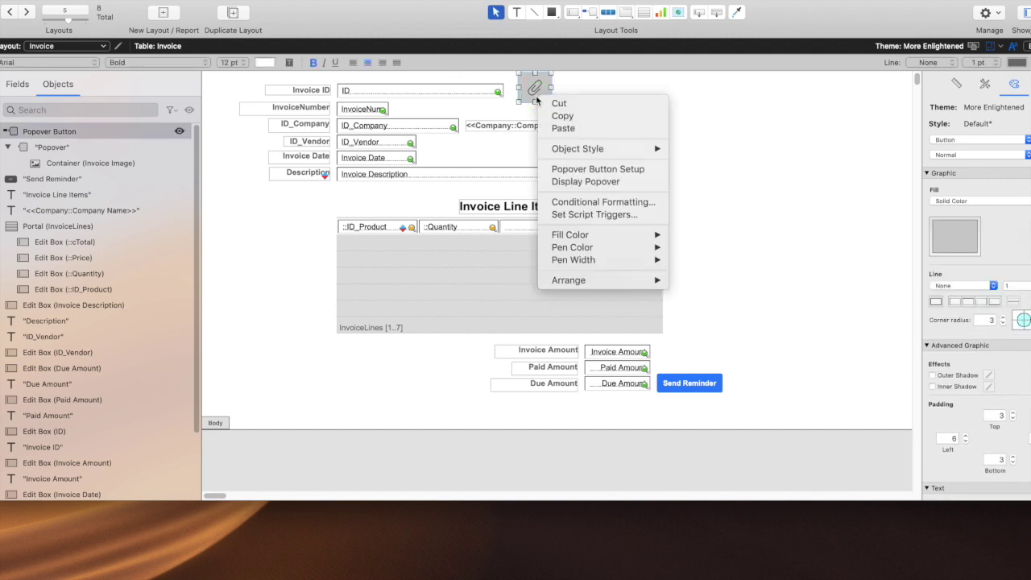
click(615, 206)
click(697, 251)
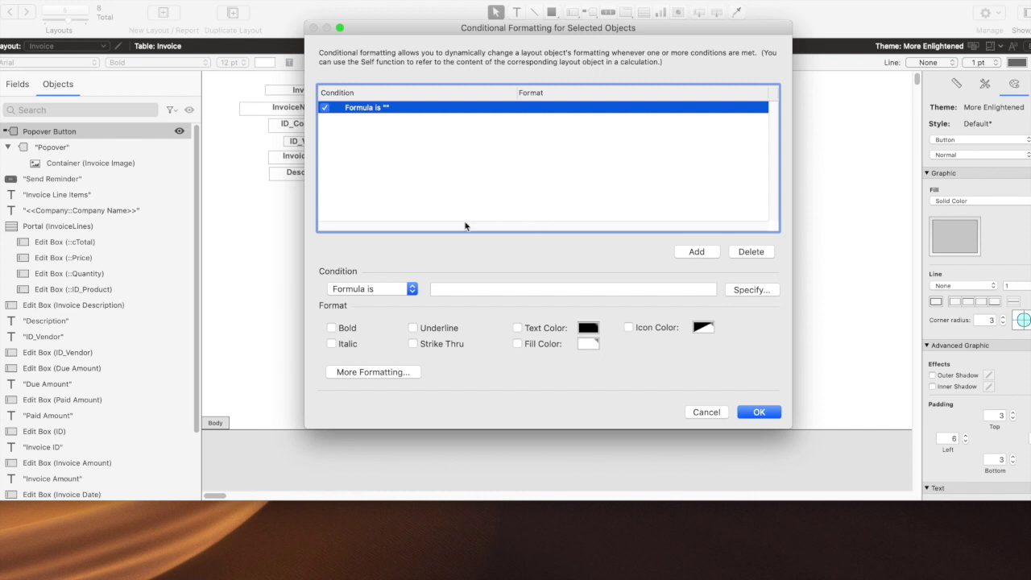
click(761, 292)
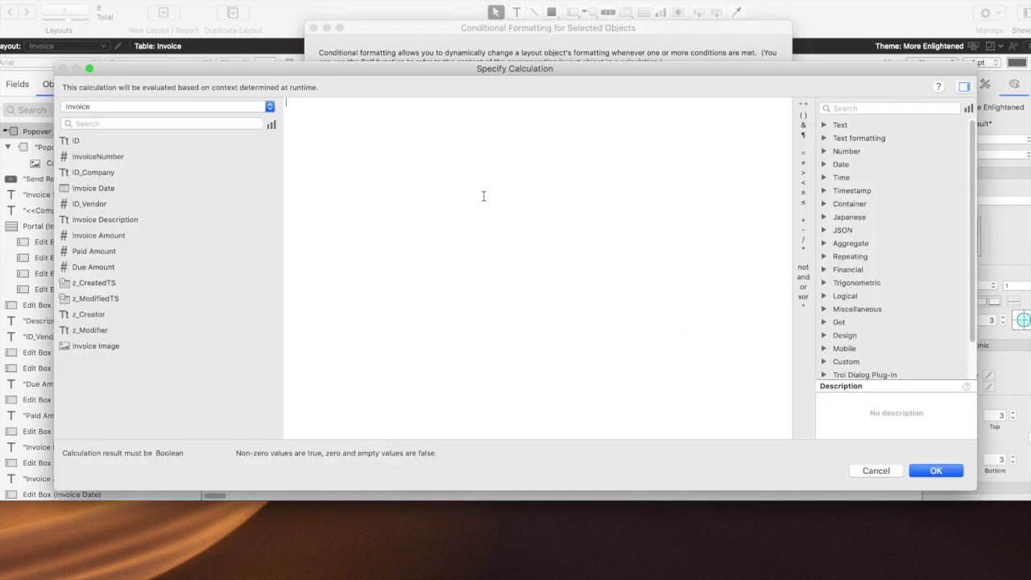
text(ise)
key(BackSpace)
key(BackSpace)
text(not ise)
key(Return)
double_click(106, 348)
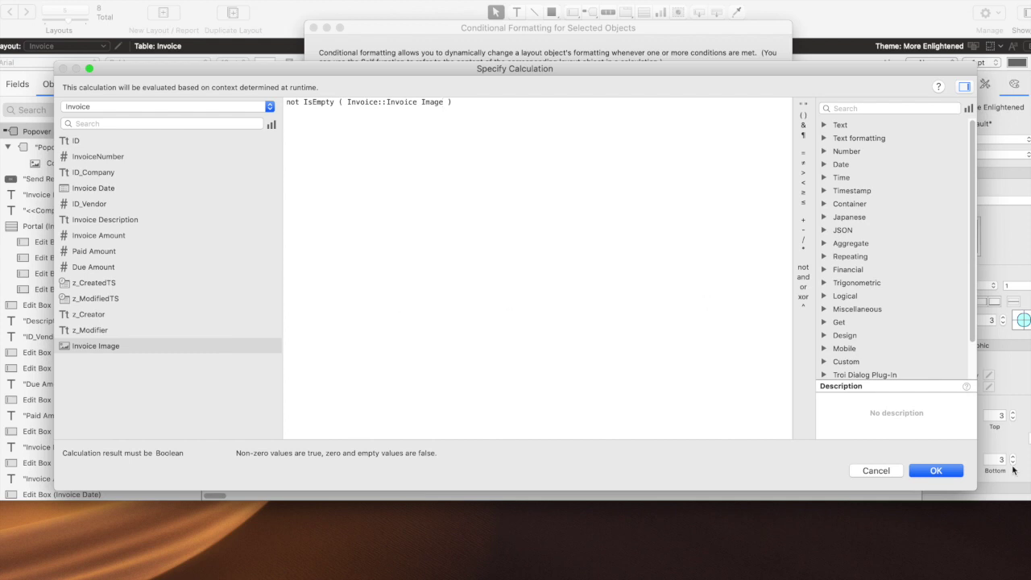
click(934, 476)
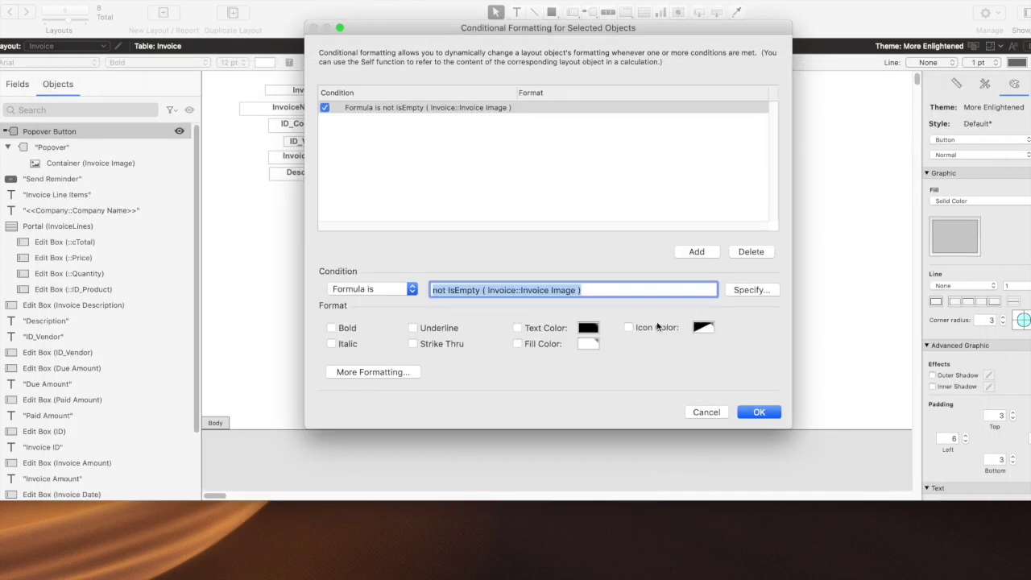
Step: Set a purple icon color for the popover button's condition and apply the conditional formatting
click(660, 327)
click(702, 333)
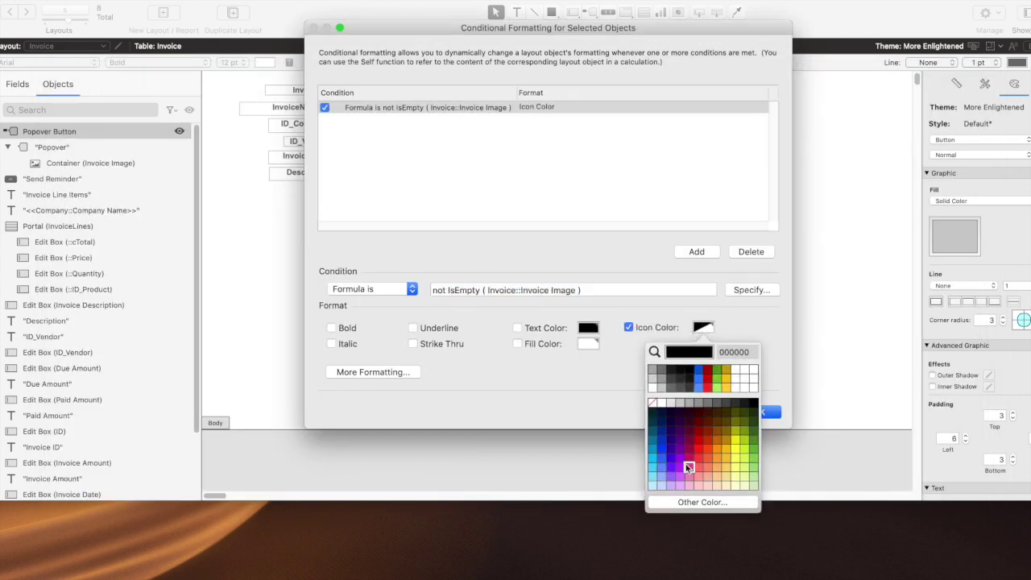
click(669, 457)
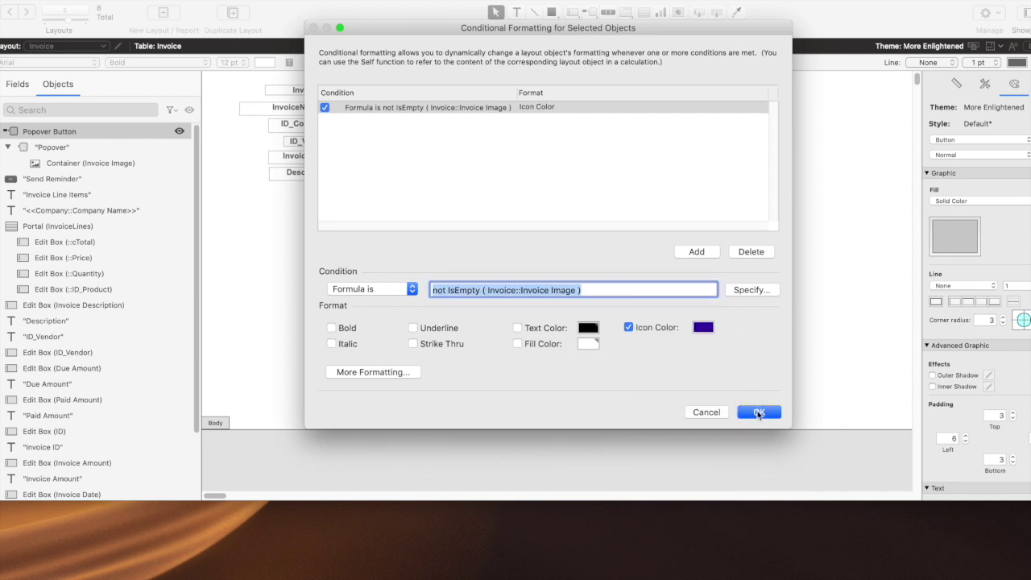
click(762, 412)
Step: View the invoice in Browse mode and open the paperclip popover to check the attached image
key(super+b)
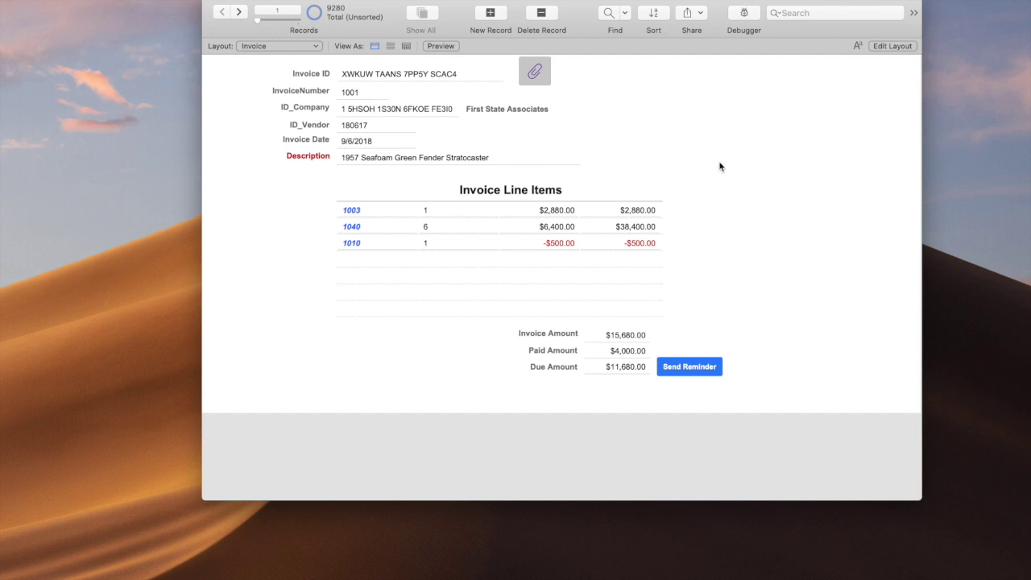
click(535, 73)
click(552, 89)
Step: Return to Layout mode and set the Send Reminder button to hide when Invoice::Due Amount < 1
key(super+l)
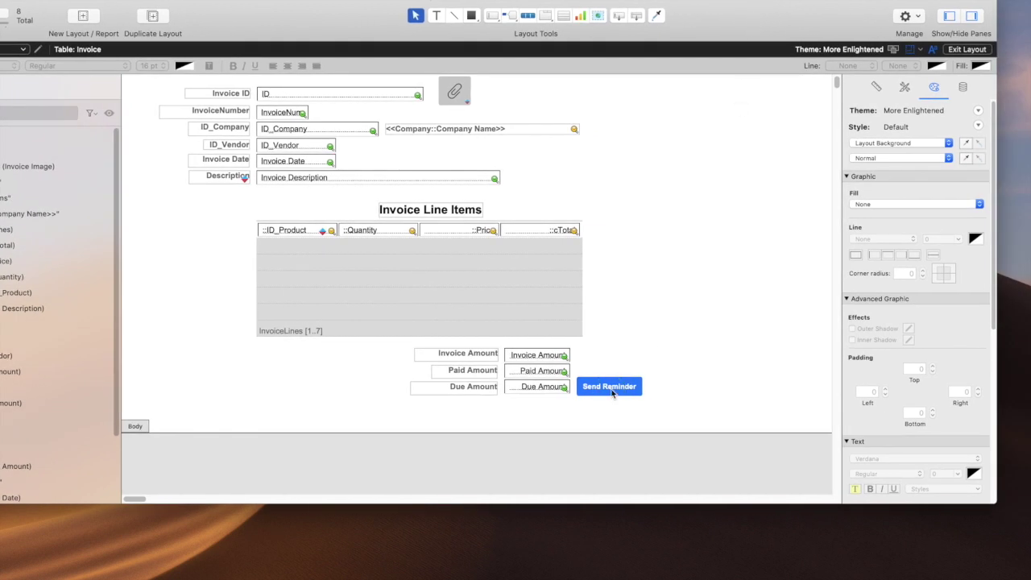
click(625, 386)
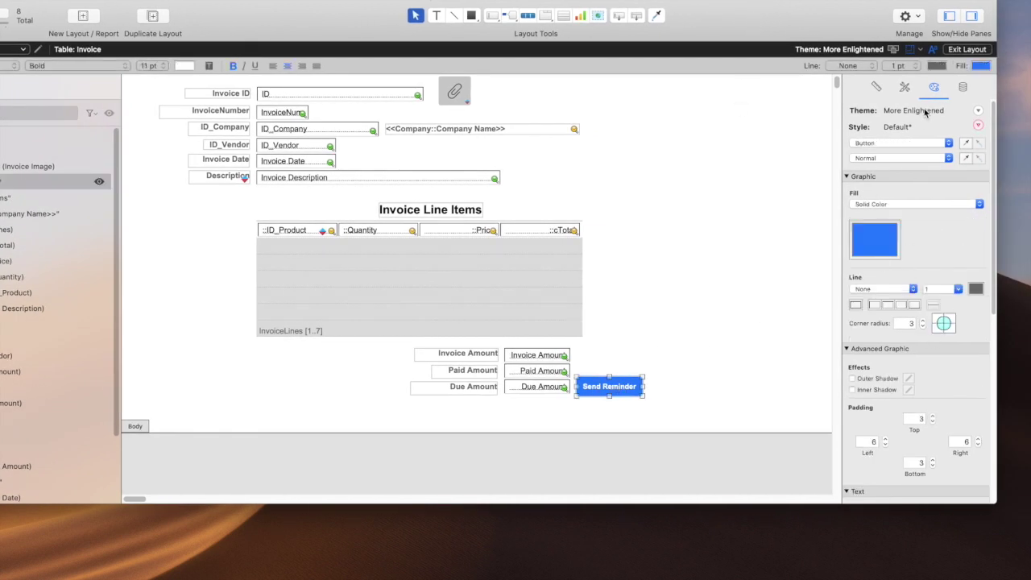
click(962, 88)
click(890, 345)
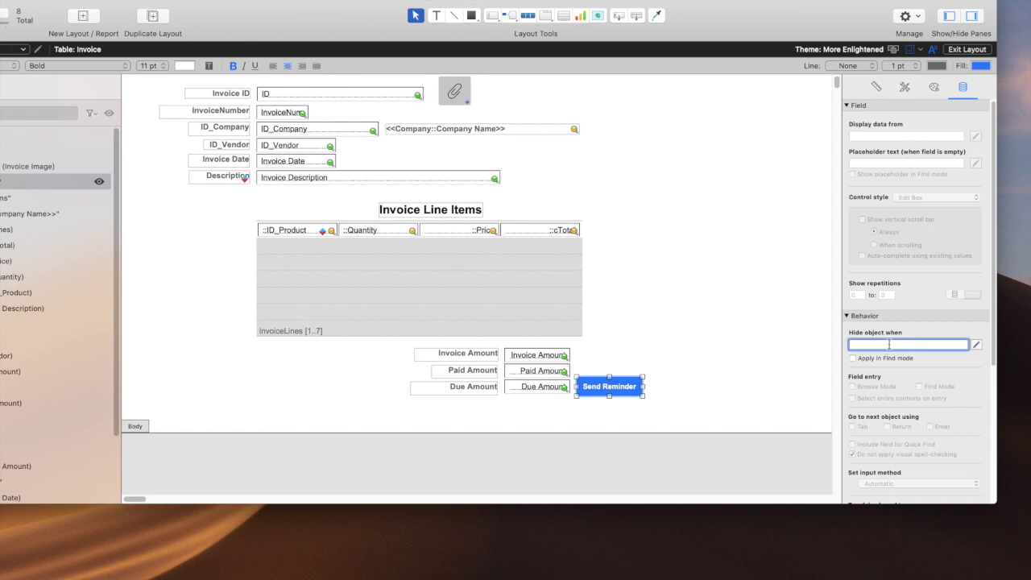
click(976, 345)
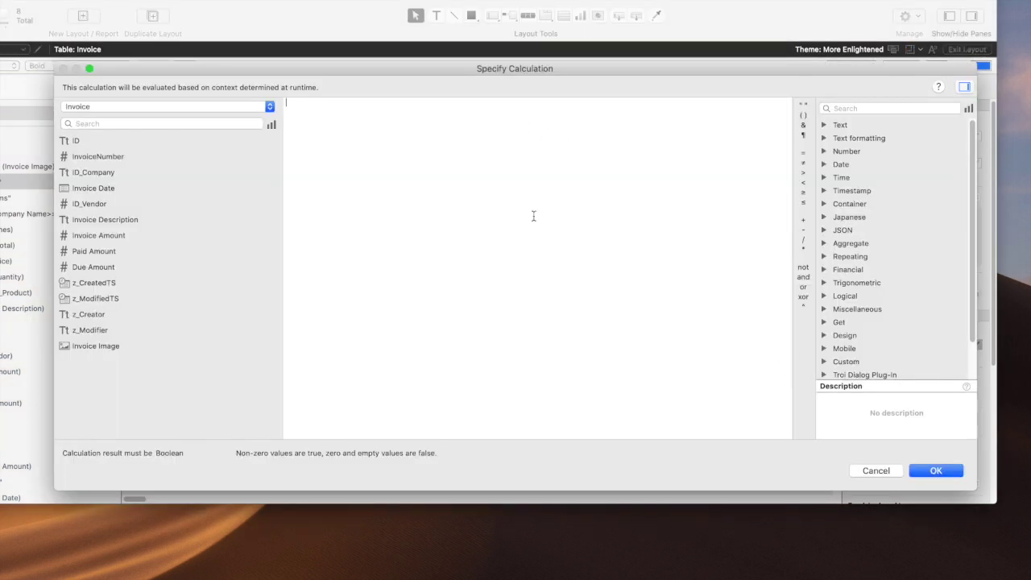
text(amo)
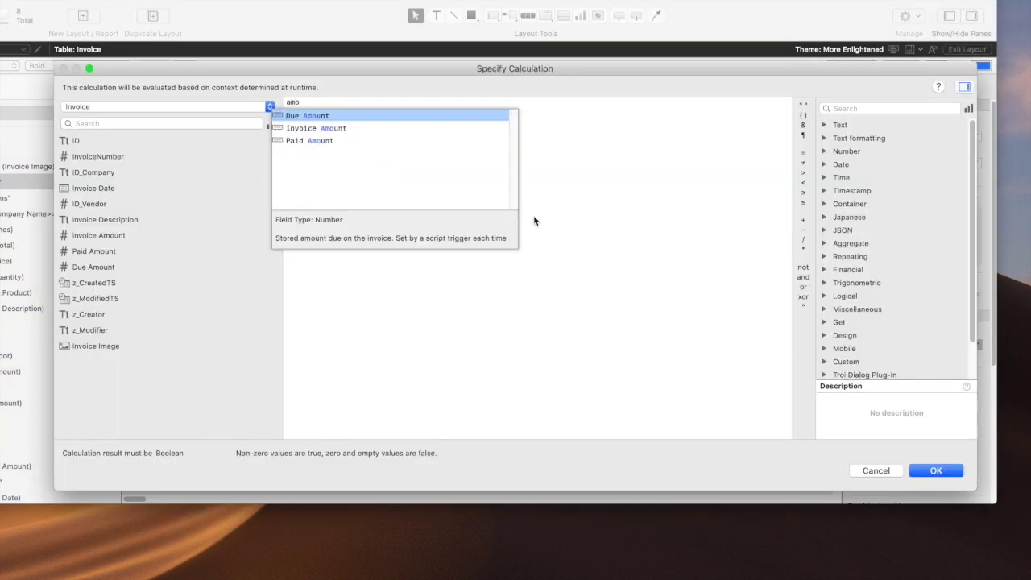
click(338, 116)
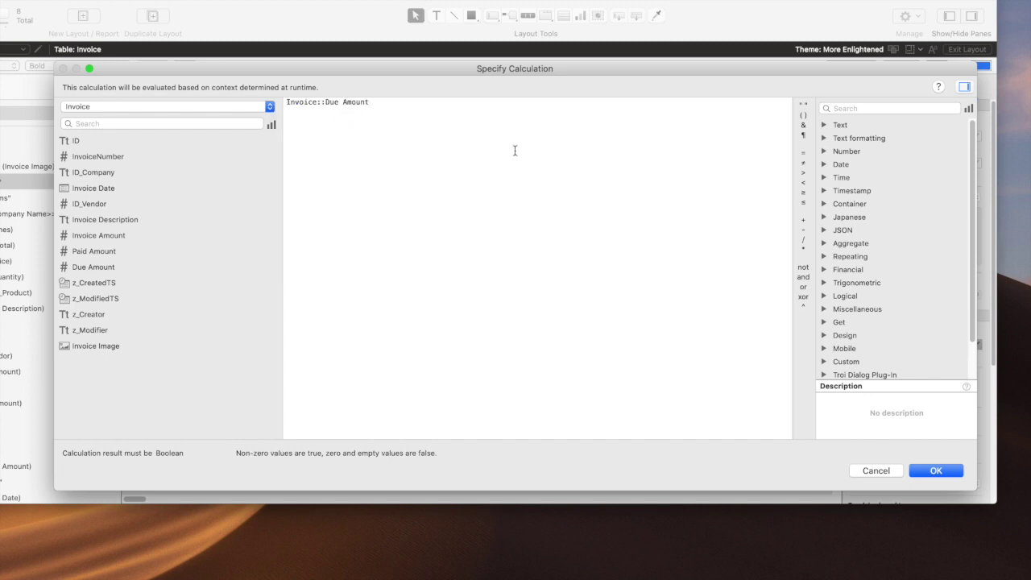
text(>)
key(Return)
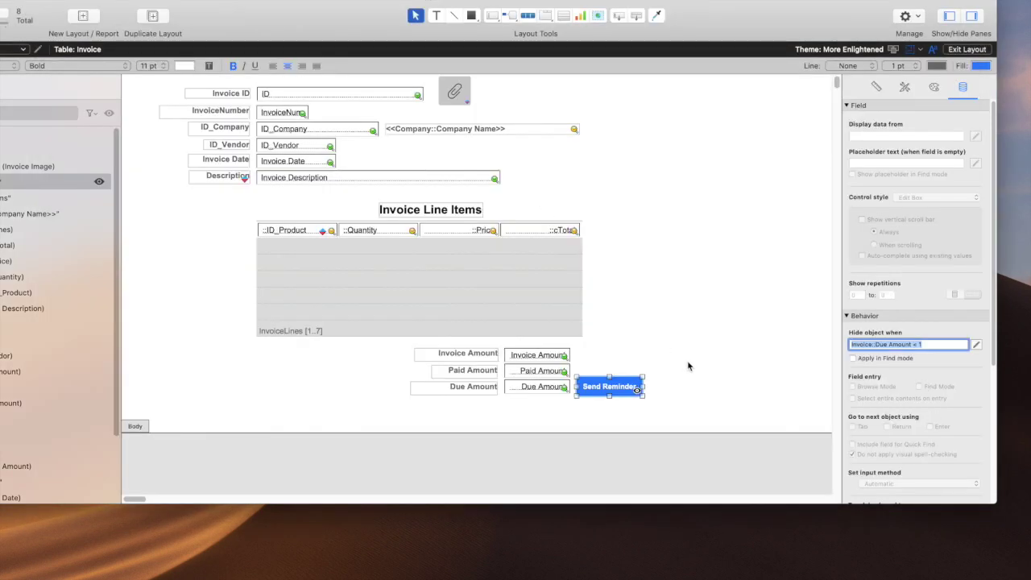
Step: View the invoice in Browse mode, set its Due Amount to 0 and commit the record
key(super+b)
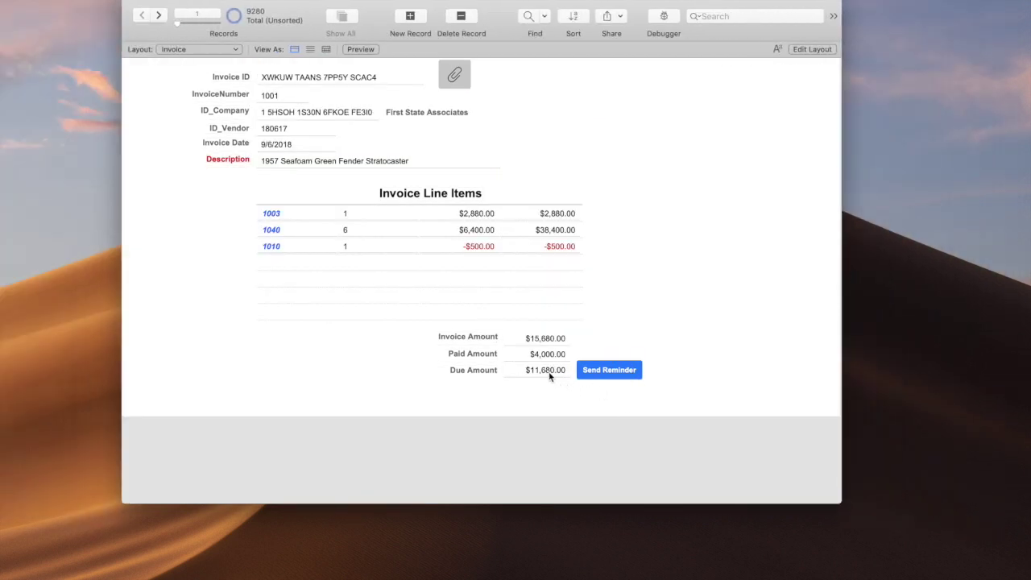
click(542, 369)
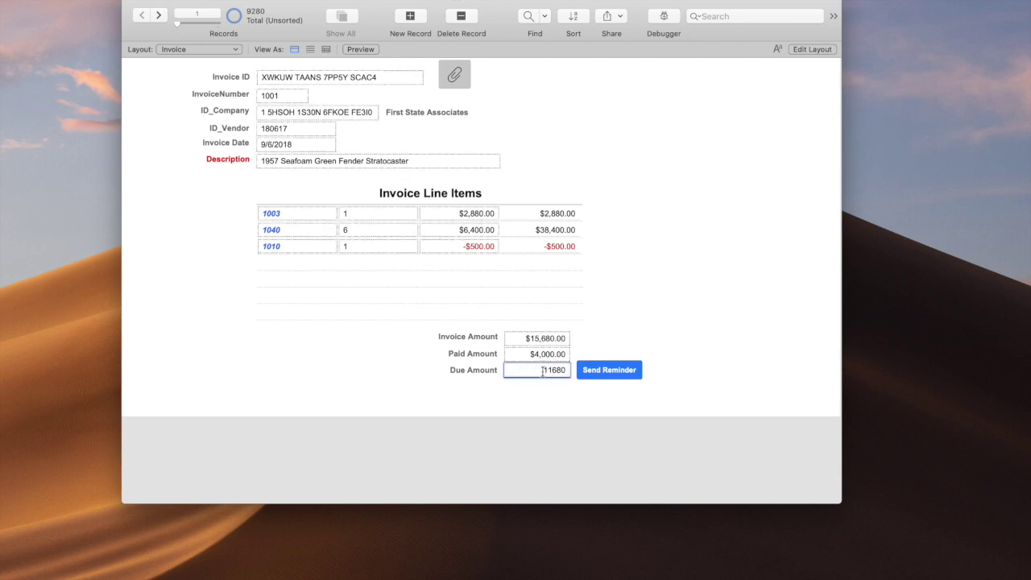
double_click(543, 371)
text(0)
click(636, 337)
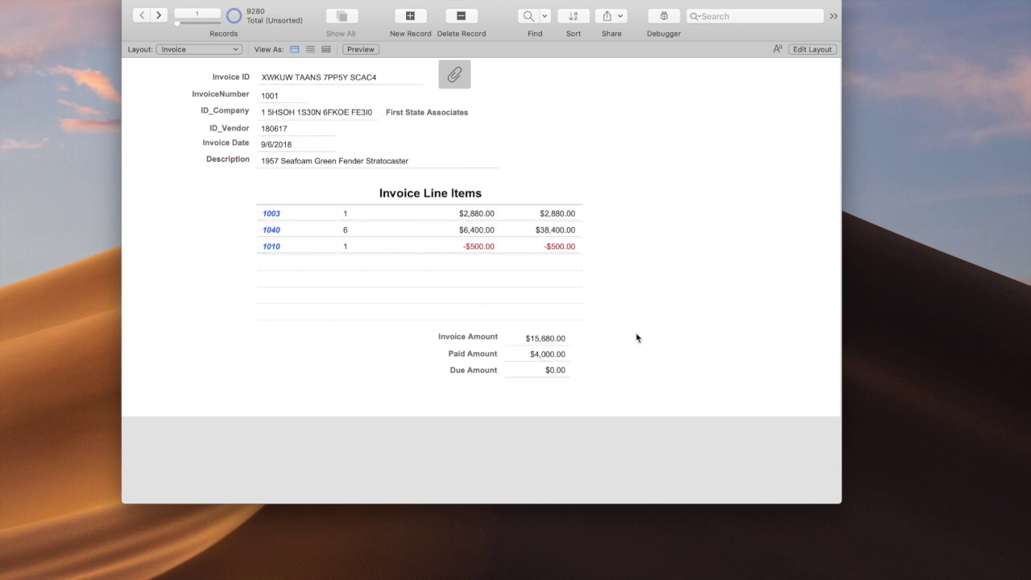